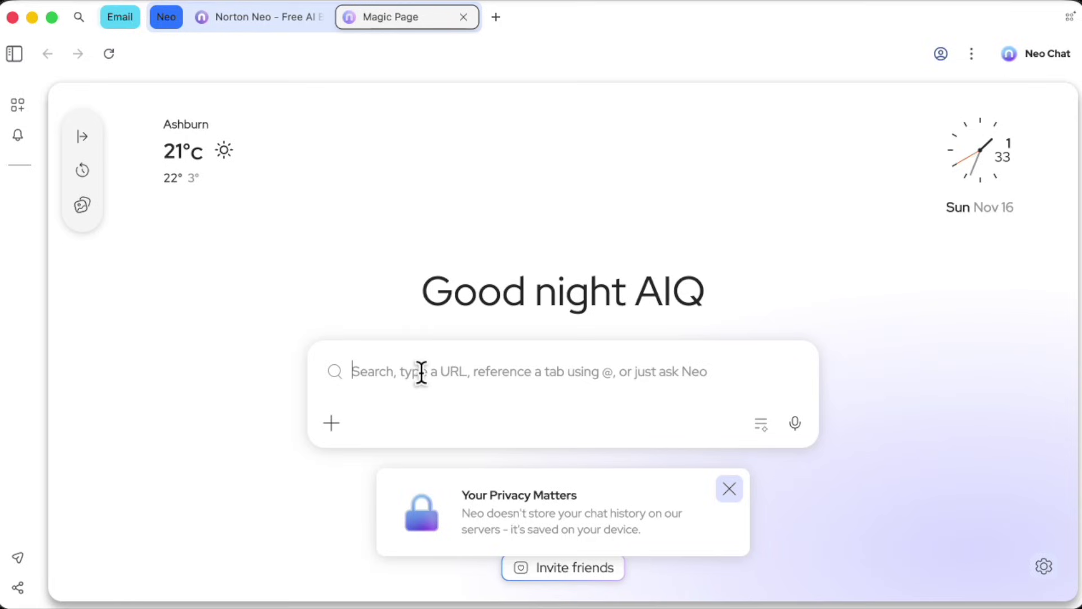
Ask Neo in the Magic Box 'what are the top 5 ai news today'.
{"action": "type", "text": "what are the top"}
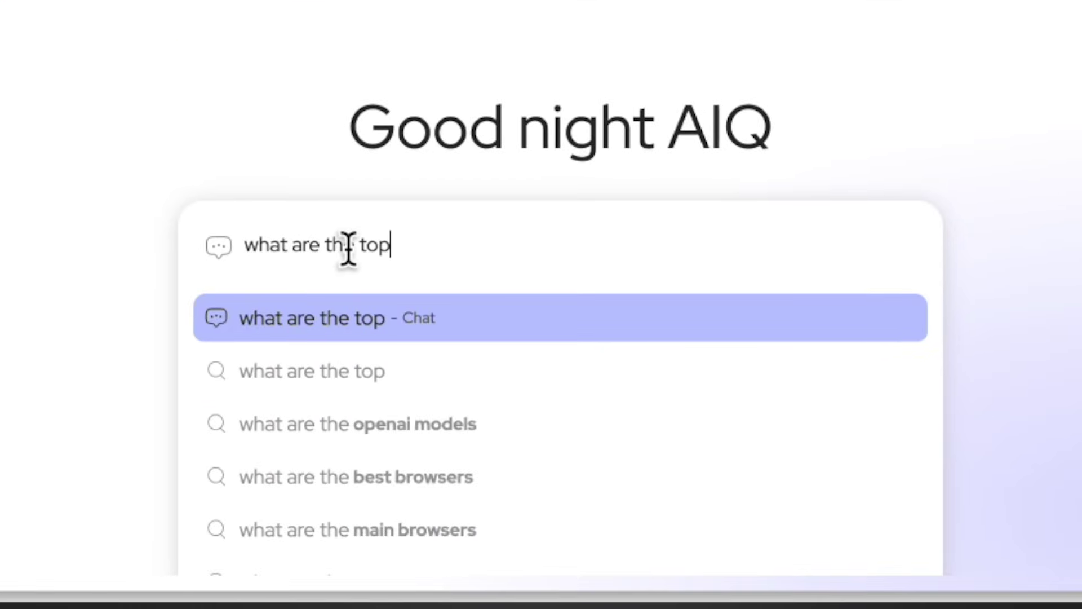
{"action": "type", "text": " 5 ai news today"}
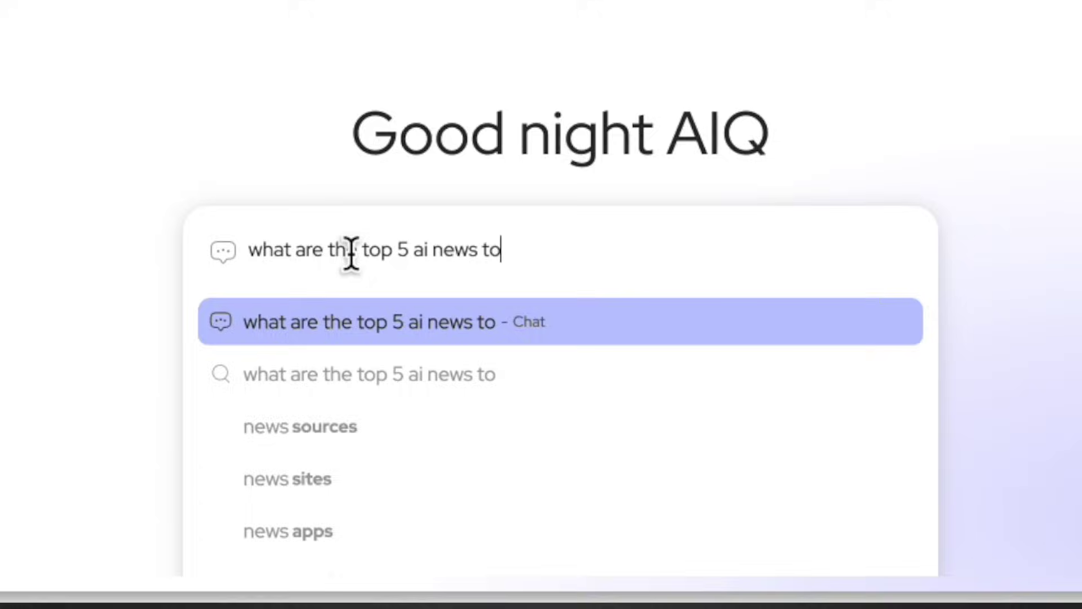
{"action": "key", "text": "Return"}
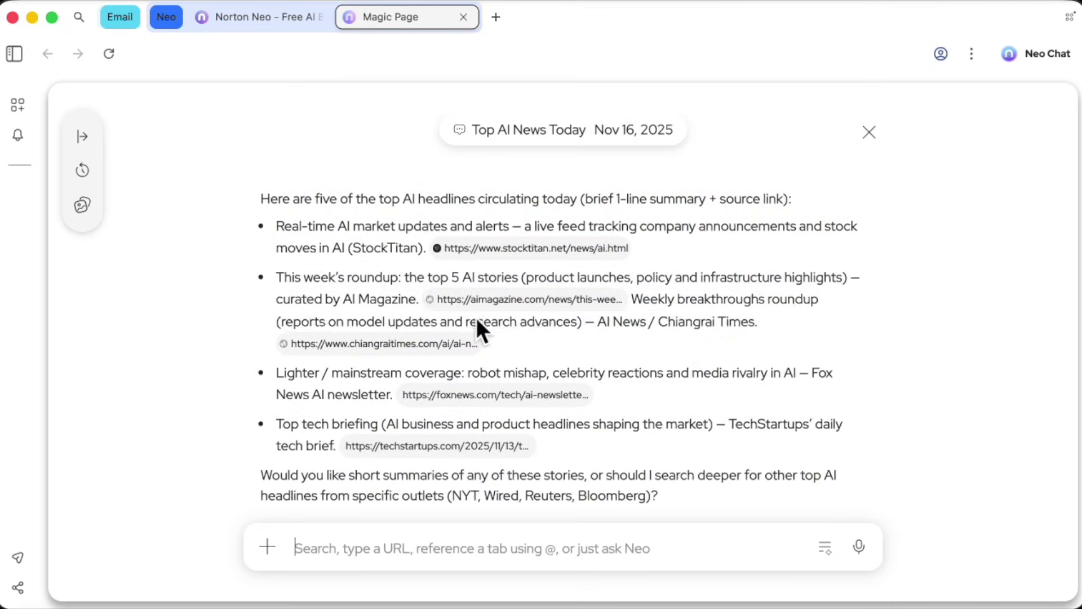
{"action": "scroll", "coordinate": [459, 304], "scroll_direction": "up", "scroll_amount": 1}
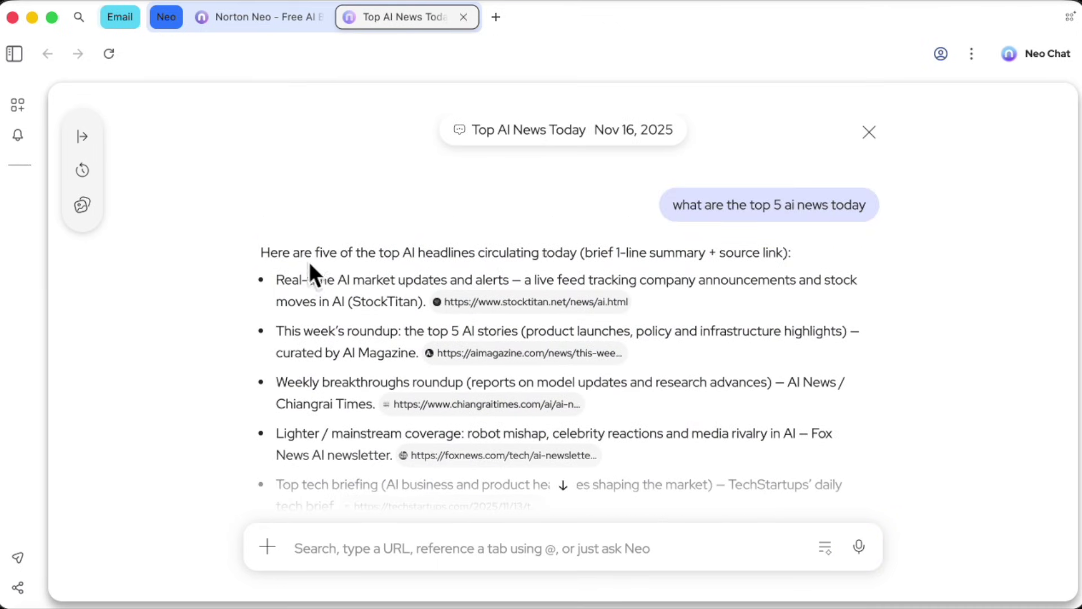
Highlight the first headline in Neo's answer and scroll through the five sourced headlines.
{"action": "left_click", "coordinate": [296, 281]}
{"action": "left_click_drag", "start_coordinate": [283, 276], "coordinate": [430, 306]}
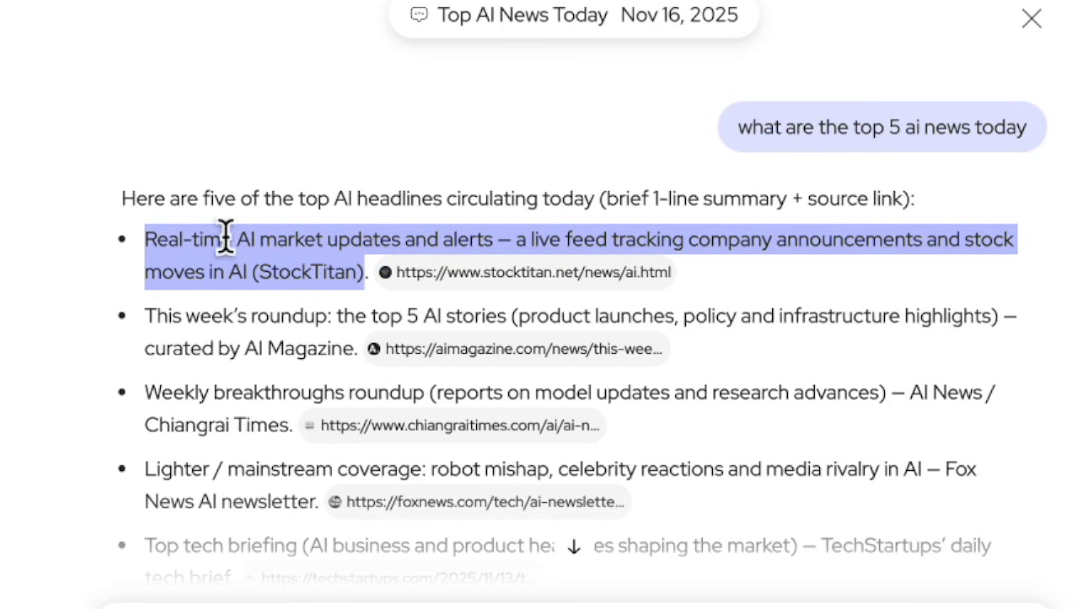
{"action": "left_click", "coordinate": [347, 241]}
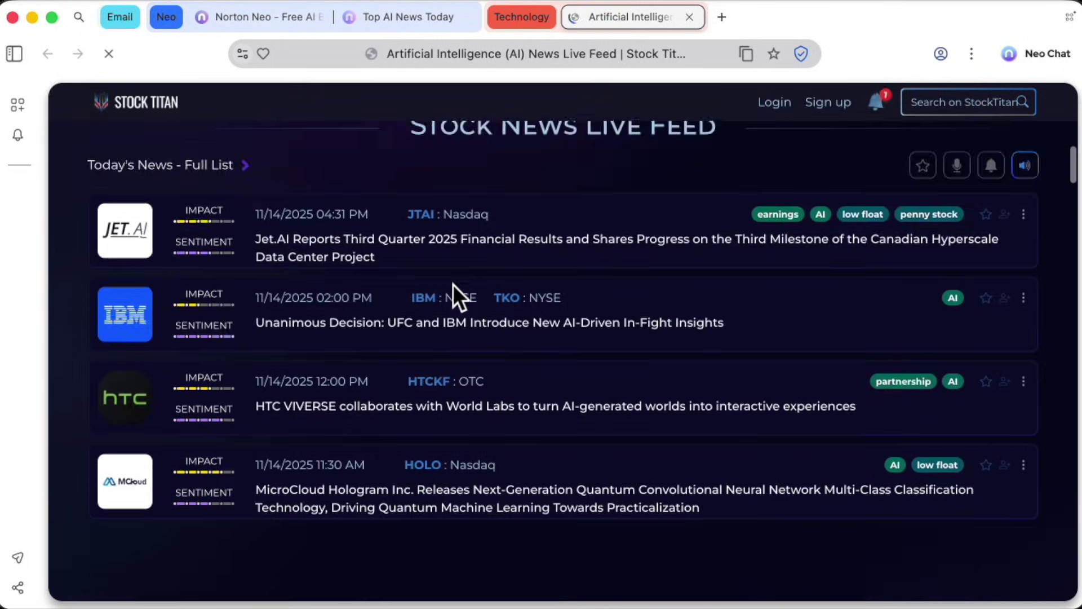
{"action": "scroll", "coordinate": [452, 286], "scroll_direction": "up", "scroll_amount": 15}
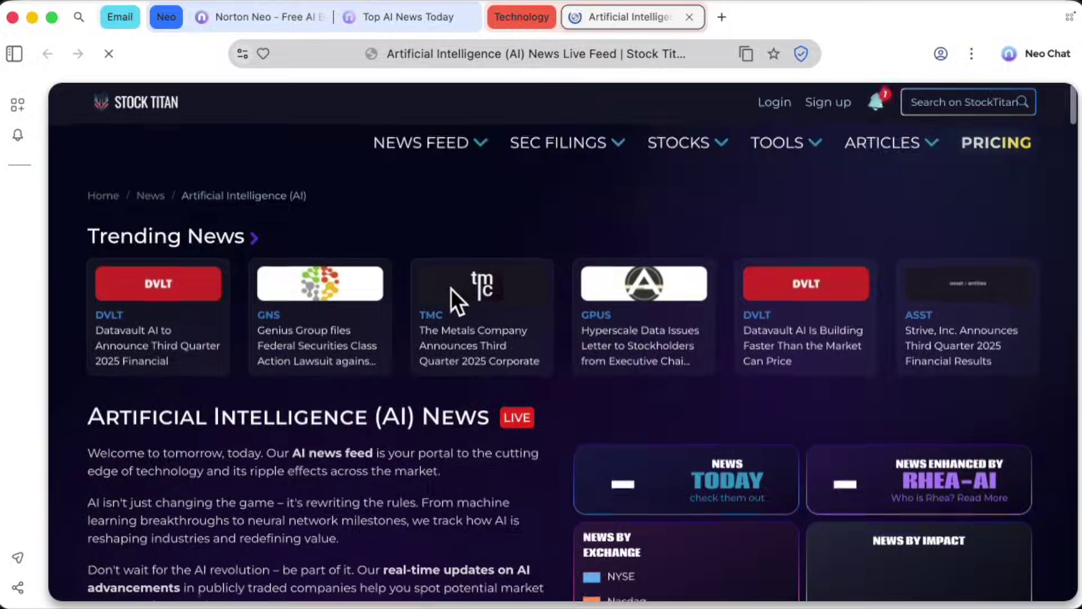
{"action": "scroll", "coordinate": [323, 350], "scroll_direction": "down", "scroll_amount": 2}
Load github.com from a new Magic Page tab, then open another new tab.
{"action": "left_click", "coordinate": [722, 18]}
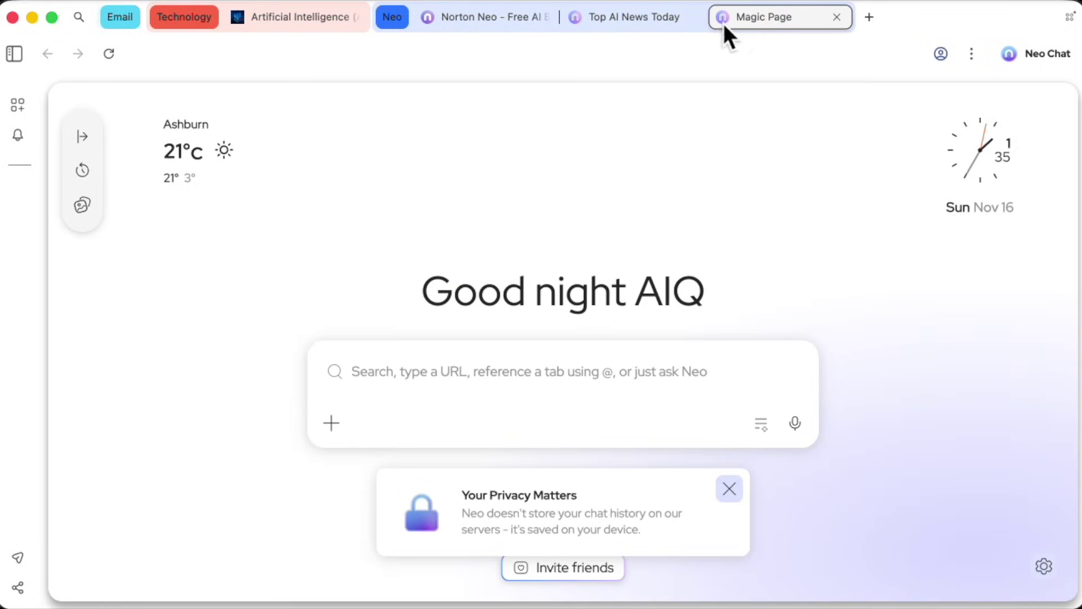
{"action": "left_click", "coordinate": [435, 370]}
{"action": "type", "text": "github,"}
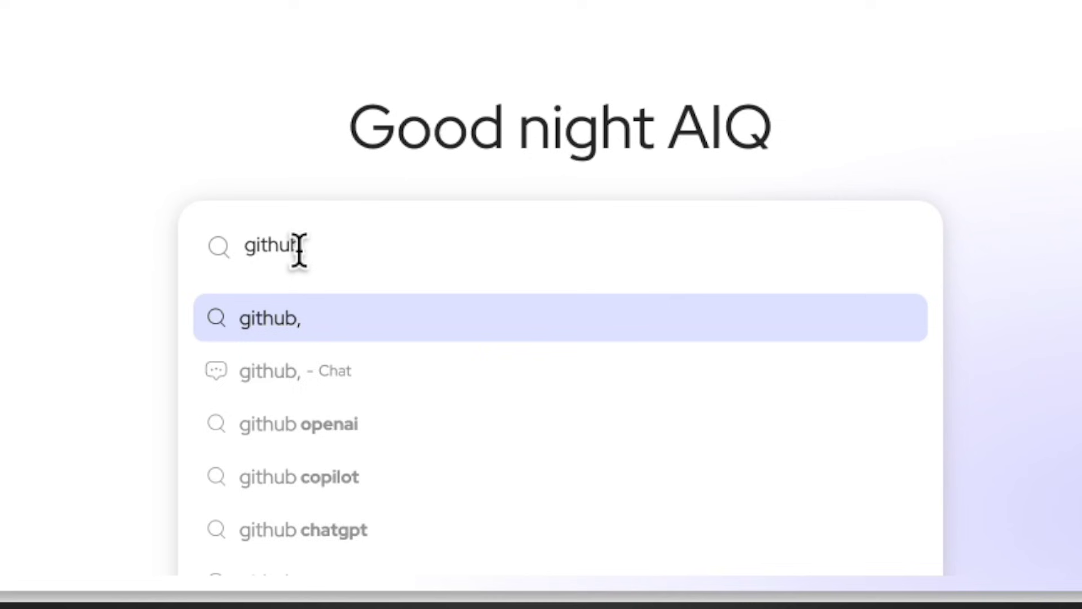
{"action": "key", "text": "BackSpace"}
{"action": "type", "text": ".com"}
{"action": "key", "text": "Return"}
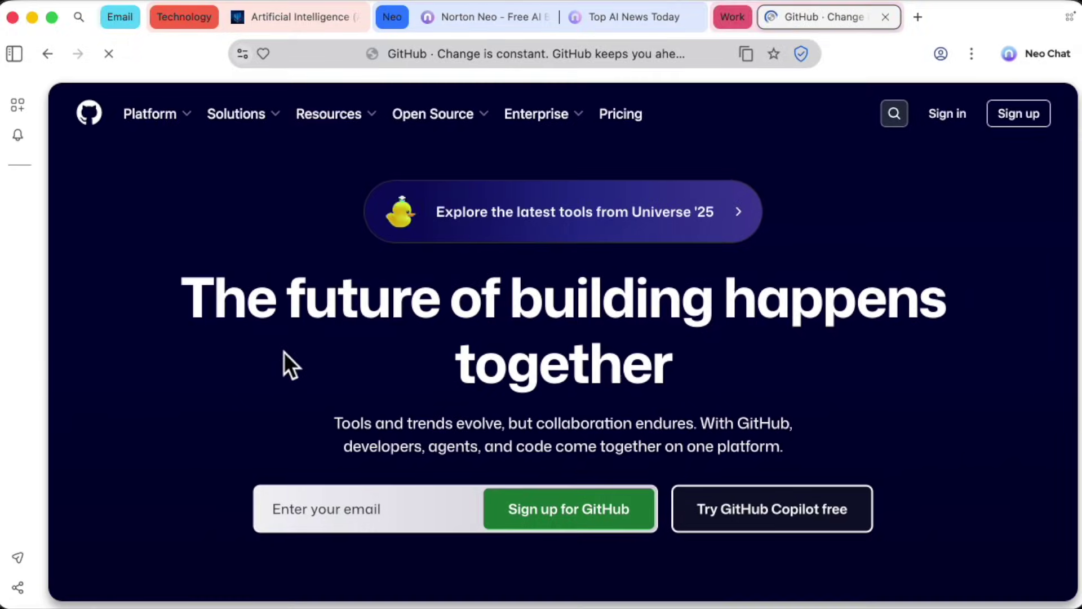
{"action": "left_click", "coordinate": [918, 18]}
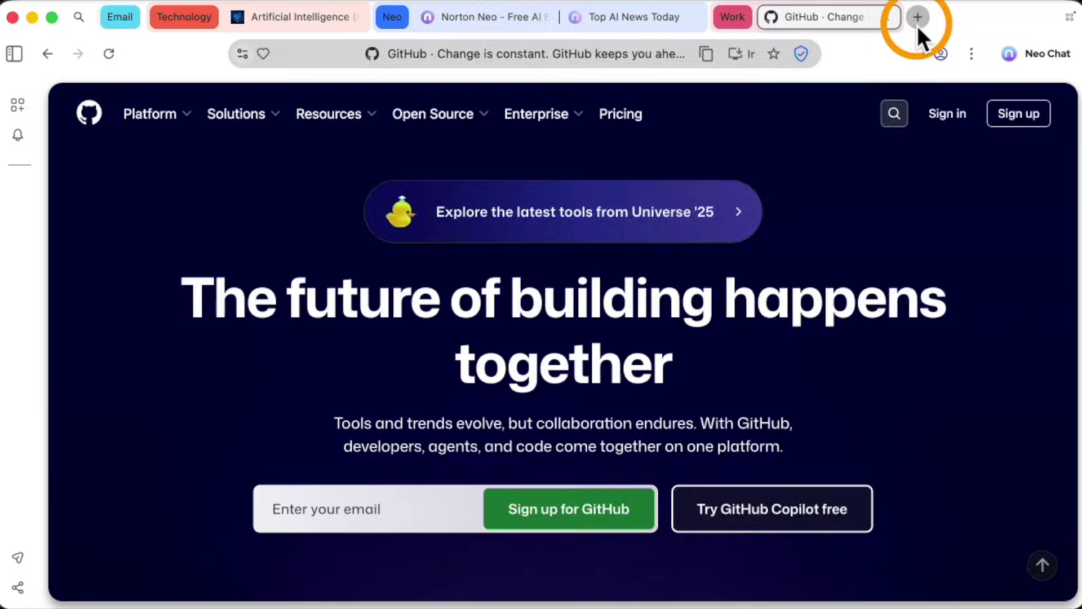
Search Google for 'latest ai news' and scroll through the listed news stories.
{"action": "type", "text": "latest ai news"}
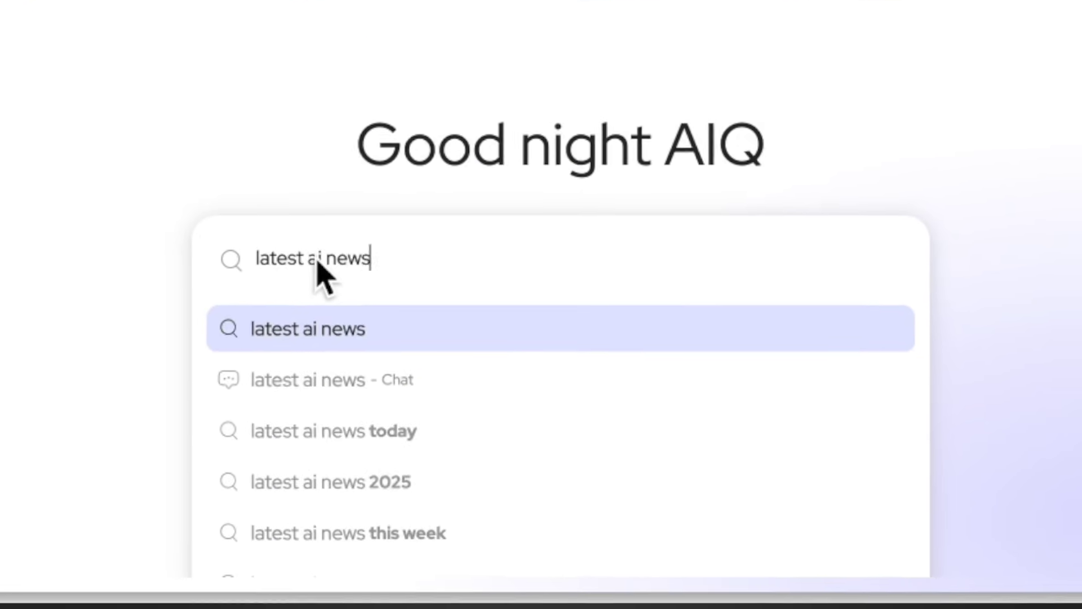
{"action": "key", "text": "Return"}
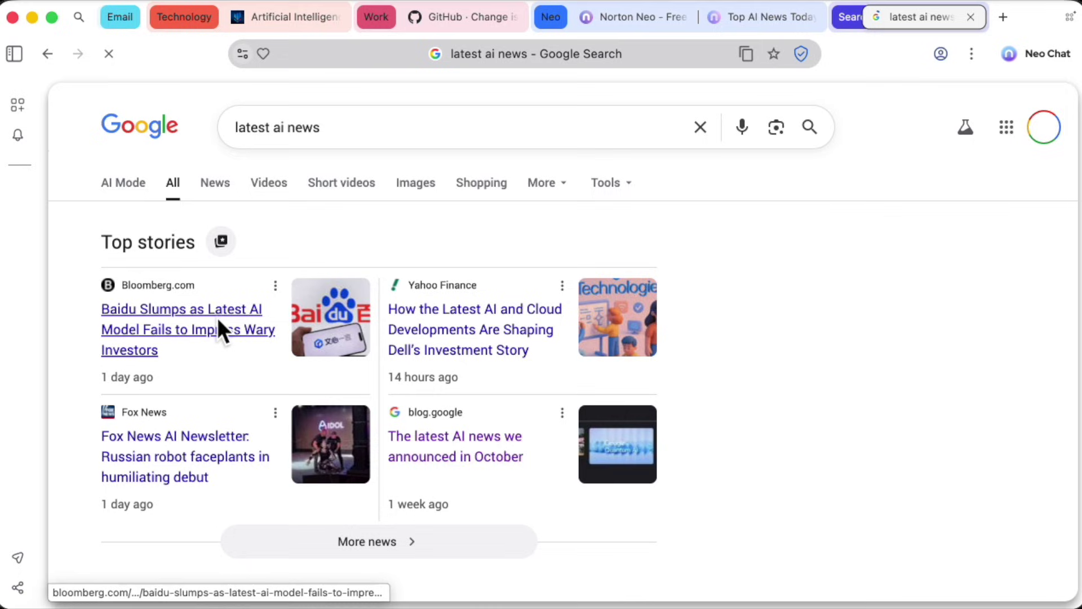
{"action": "scroll", "coordinate": [218, 317], "scroll_direction": "down", "scroll_amount": 6}
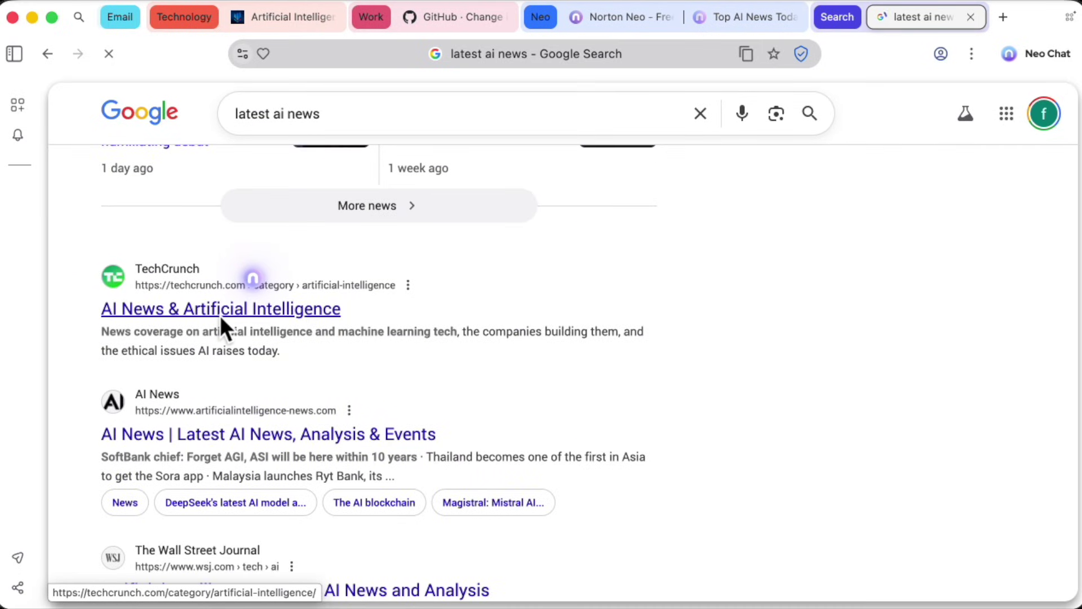
{"action": "scroll", "coordinate": [221, 315], "scroll_direction": "up", "scroll_amount": 6}
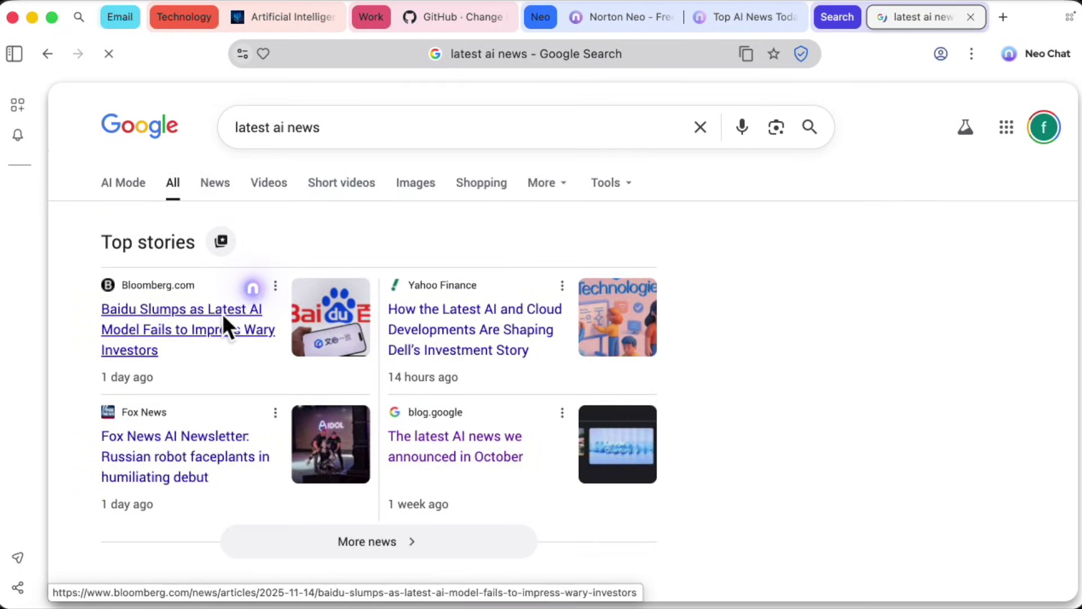
{"action": "scroll", "coordinate": [222, 313], "scroll_direction": "down", "scroll_amount": 7}
{"action": "scroll", "coordinate": [223, 313], "scroll_direction": "down", "scroll_amount": 7}
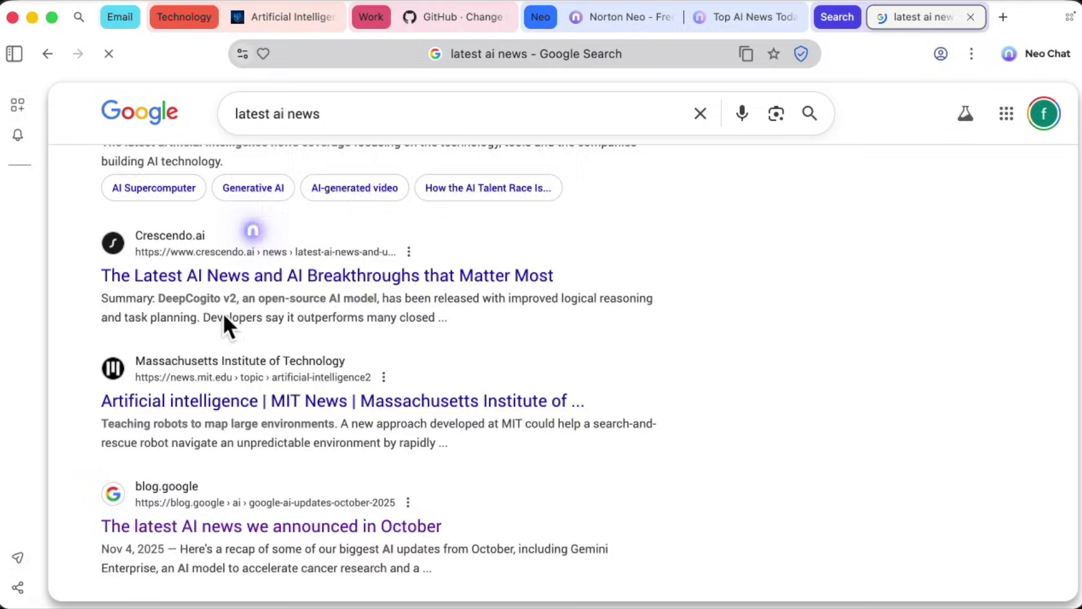
{"action": "scroll", "coordinate": [223, 313], "scroll_direction": "up", "scroll_amount": 8}
{"action": "scroll", "coordinate": [223, 313], "scroll_direction": "up", "scroll_amount": 7}
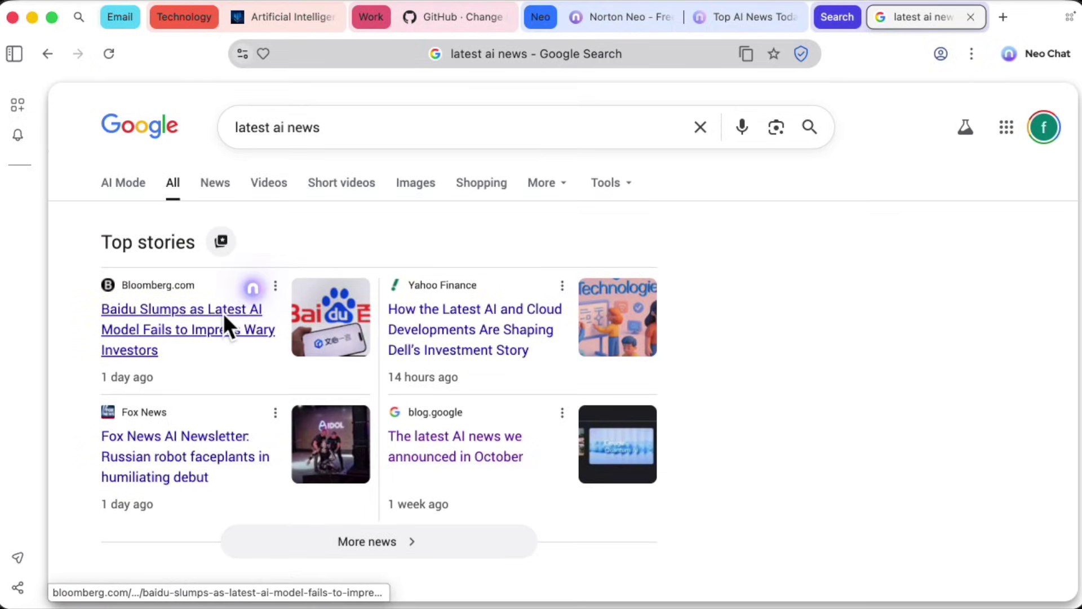
{"action": "scroll", "coordinate": [223, 313], "scroll_direction": "down", "scroll_amount": 7}
{"action": "scroll", "coordinate": [223, 313], "scroll_direction": "up", "scroll_amount": 4}
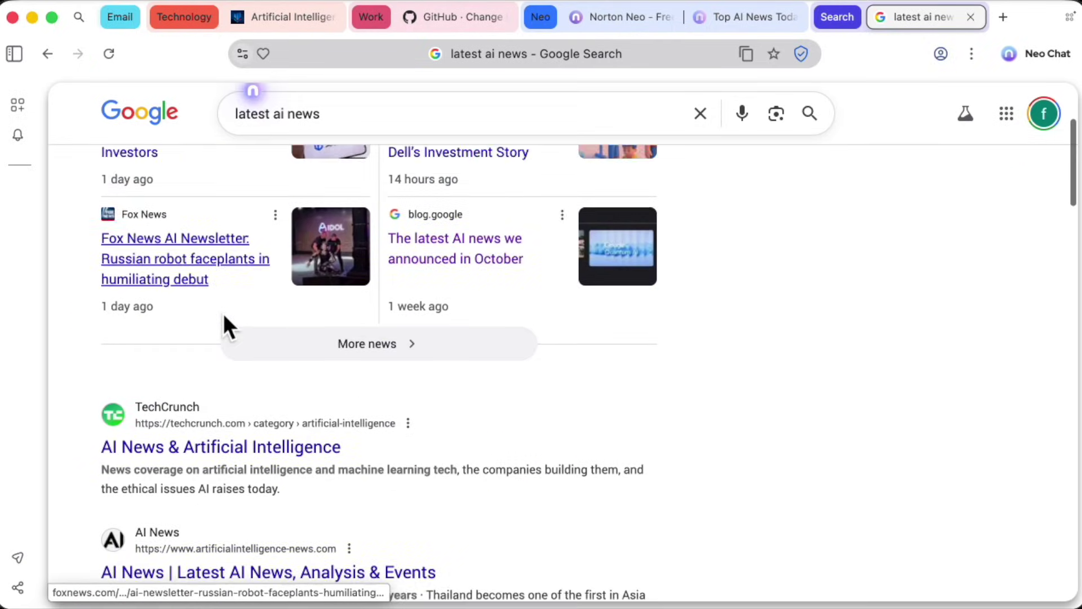
{"action": "scroll", "coordinate": [223, 314], "scroll_direction": "down", "scroll_amount": 3}
{"action": "scroll", "coordinate": [224, 313], "scroll_direction": "down", "scroll_amount": 1}
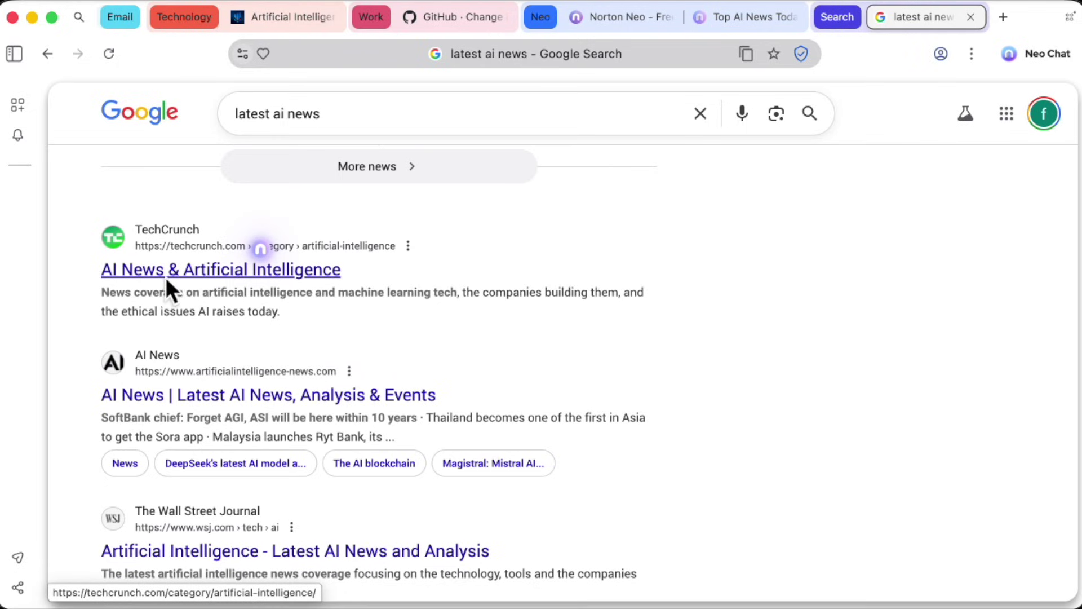
Preview the TechCrunch result in place, scroll it, then close the preview.
{"action": "mouse_move", "coordinate": [222, 255]}
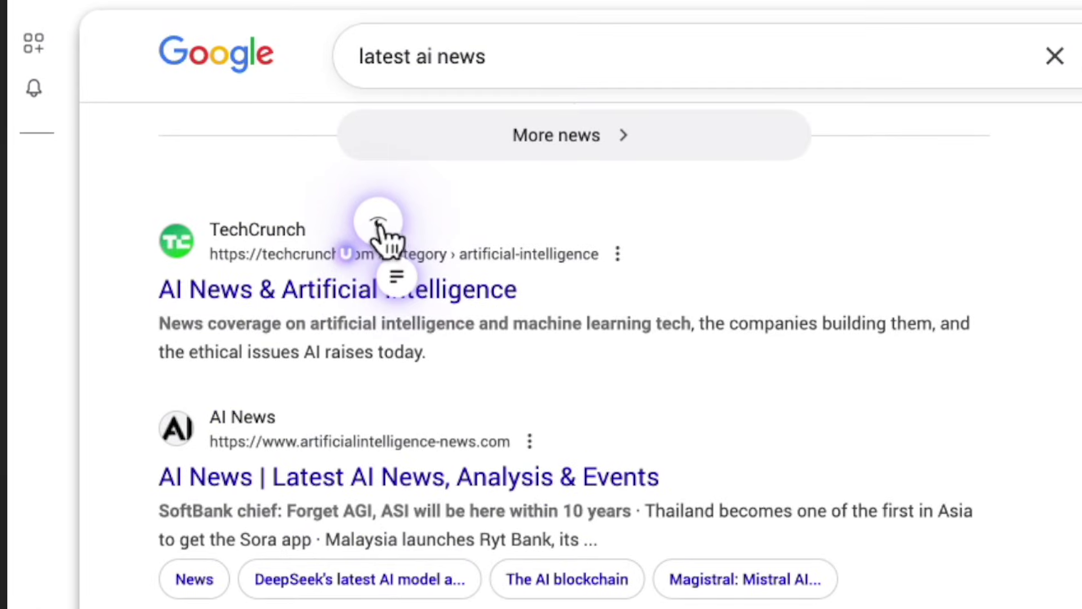
{"action": "left_click", "coordinate": [379, 224]}
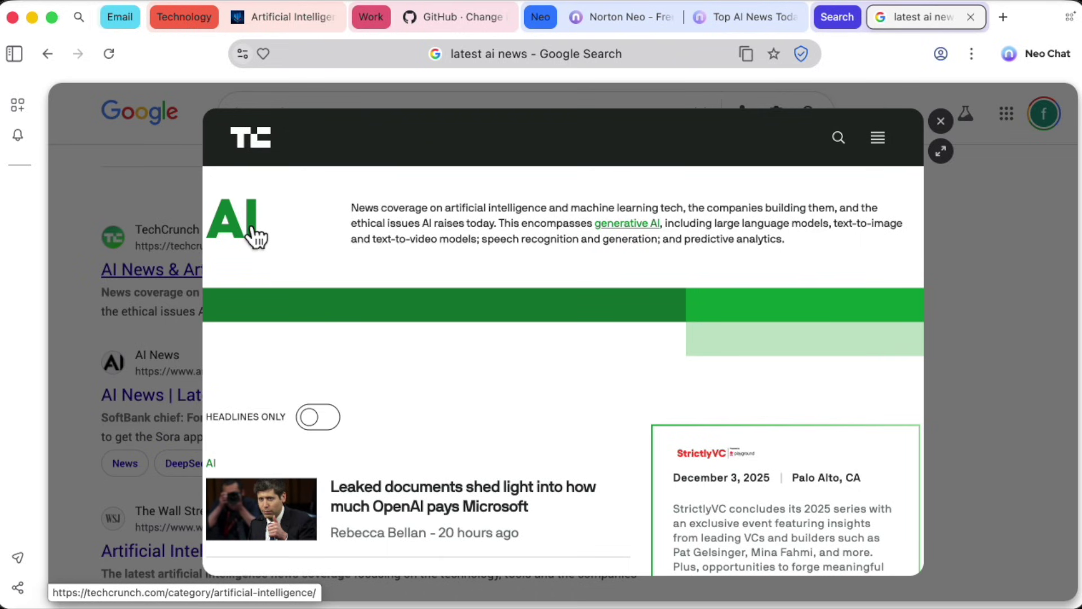
{"action": "scroll", "coordinate": [421, 256], "scroll_direction": "down", "scroll_amount": 5}
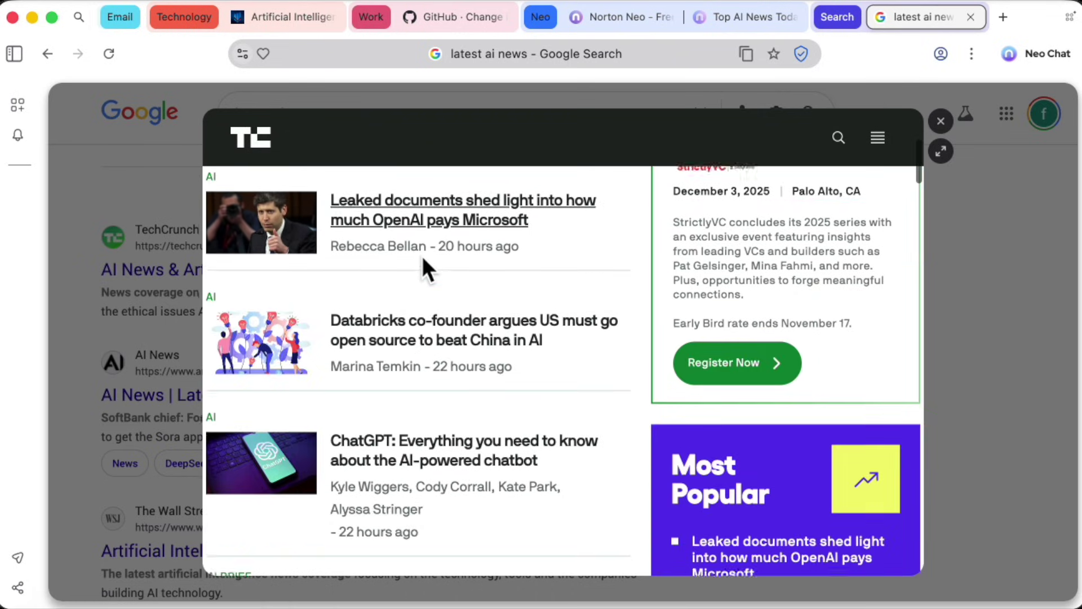
{"action": "scroll", "coordinate": [422, 256], "scroll_direction": "down", "scroll_amount": 4}
{"action": "key", "text": "Escape"}
{"action": "scroll", "coordinate": [285, 220], "scroll_direction": "down", "scroll_amount": 3}
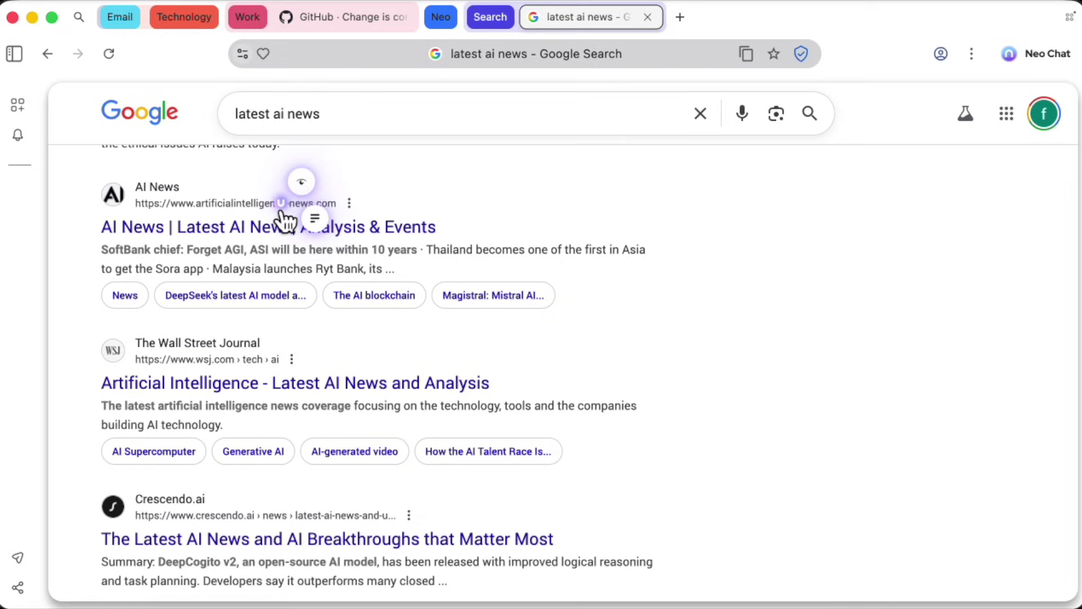
Preview the AI News result, dismiss its cookie dialog, and browse to its LATEST articles.
{"action": "left_click", "coordinate": [299, 189]}
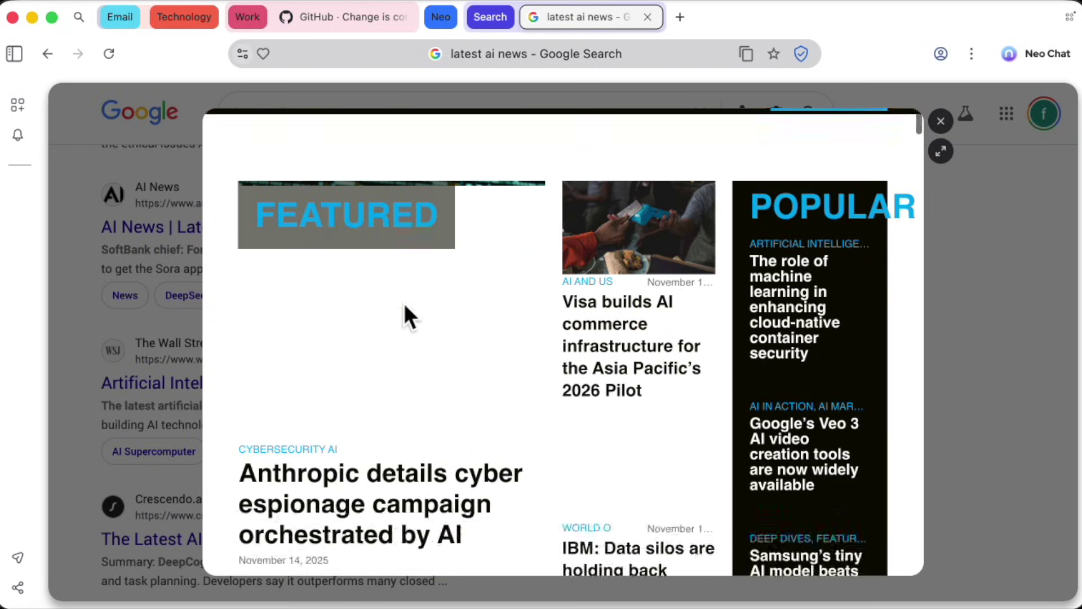
{"action": "scroll", "coordinate": [403, 303], "scroll_direction": "down", "scroll_amount": 4}
{"action": "scroll", "coordinate": [405, 305], "scroll_direction": "down", "scroll_amount": 12}
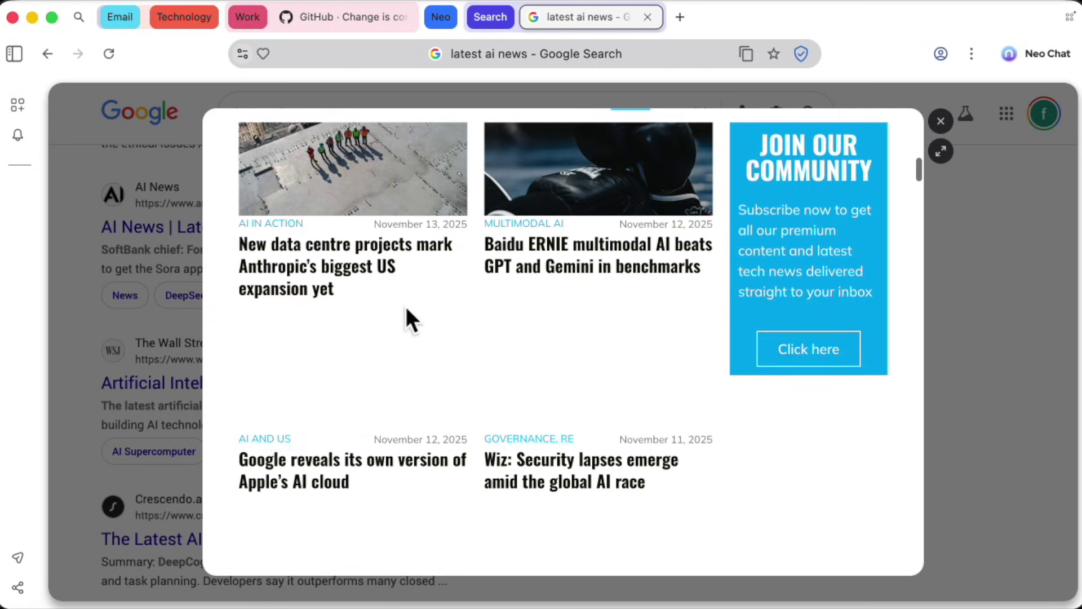
{"action": "scroll", "coordinate": [407, 308], "scroll_direction": "down", "scroll_amount": 5}
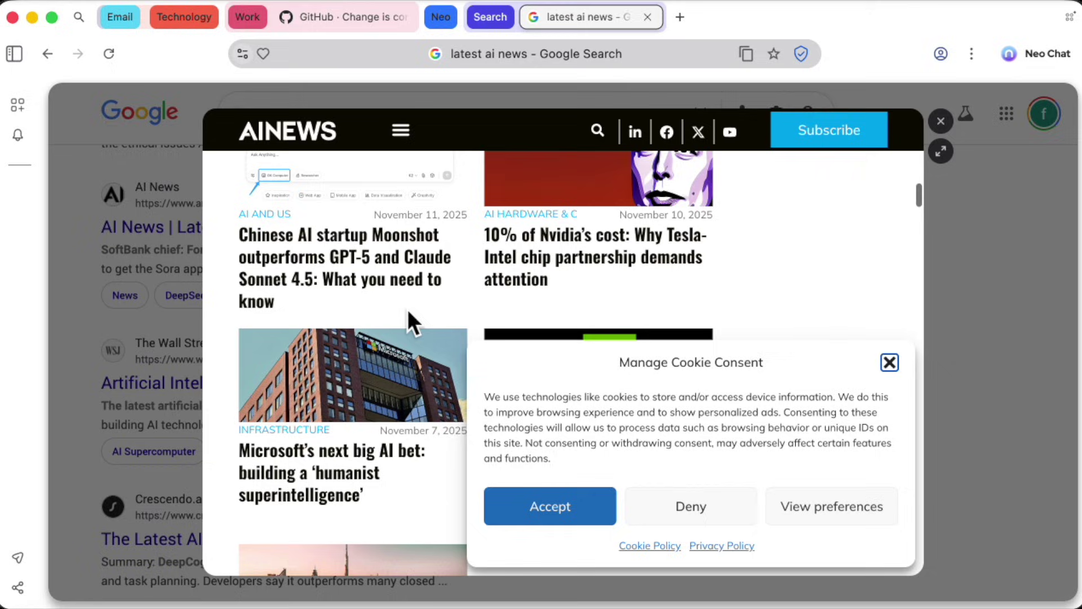
{"action": "left_click", "coordinate": [889, 367]}
{"action": "scroll", "coordinate": [515, 385], "scroll_direction": "down", "scroll_amount": 7}
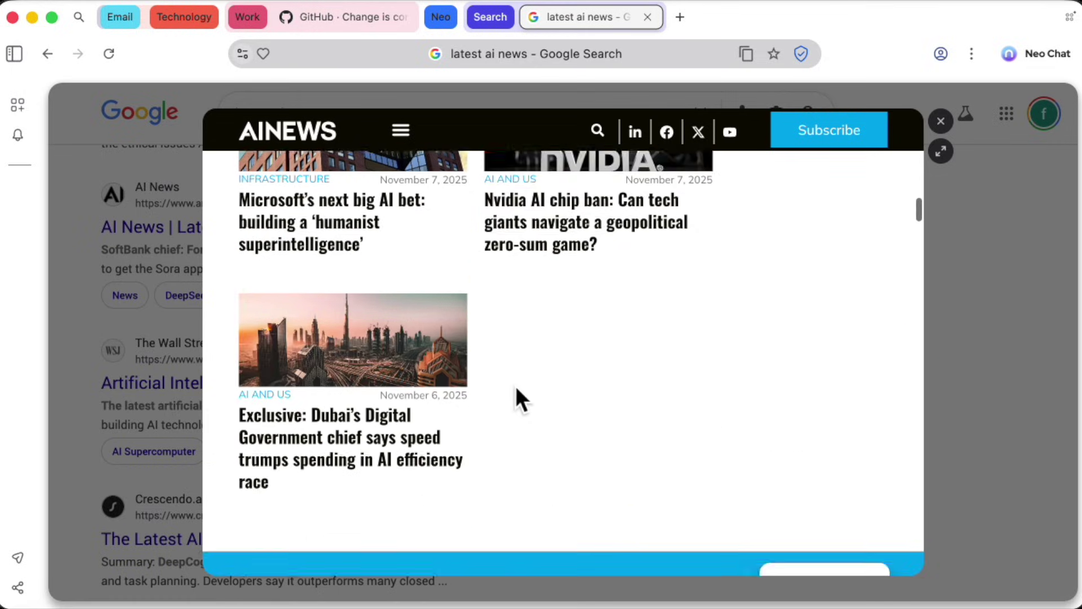
{"action": "scroll", "coordinate": [515, 385], "scroll_direction": "down", "scroll_amount": 2}
{"action": "scroll", "coordinate": [515, 385], "scroll_direction": "up", "scroll_amount": 15}
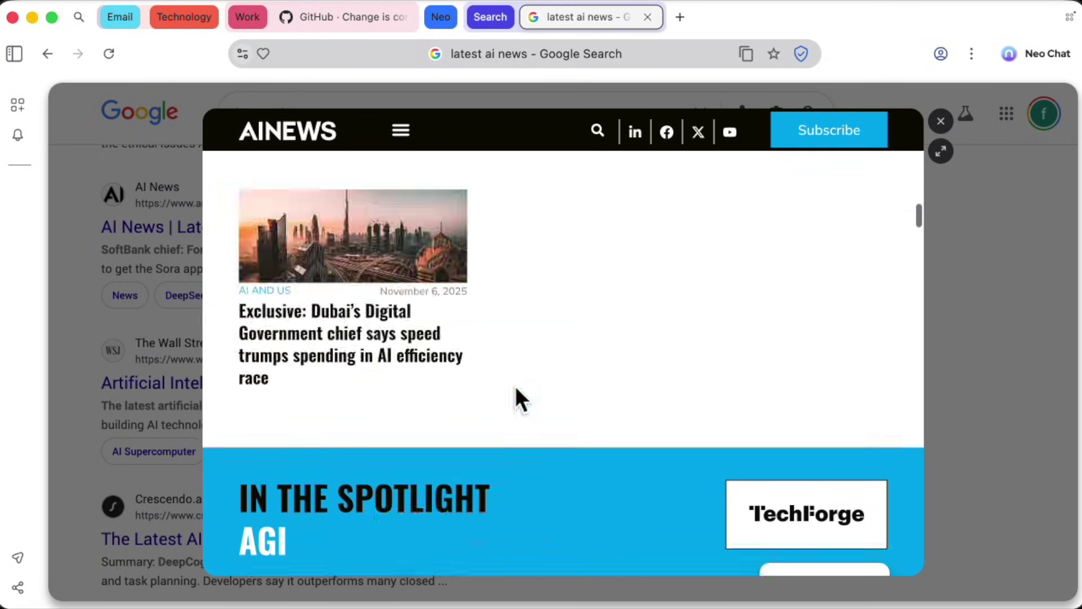
{"action": "scroll", "coordinate": [515, 386], "scroll_direction": "up", "scroll_amount": 10}
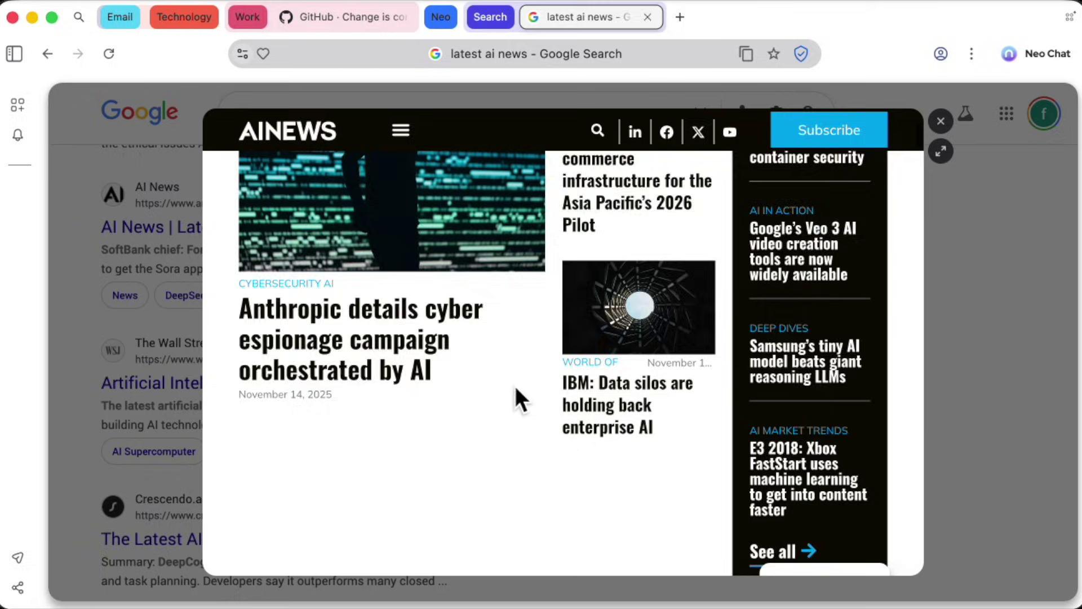
{"action": "scroll", "coordinate": [515, 386], "scroll_direction": "down", "scroll_amount": 9}
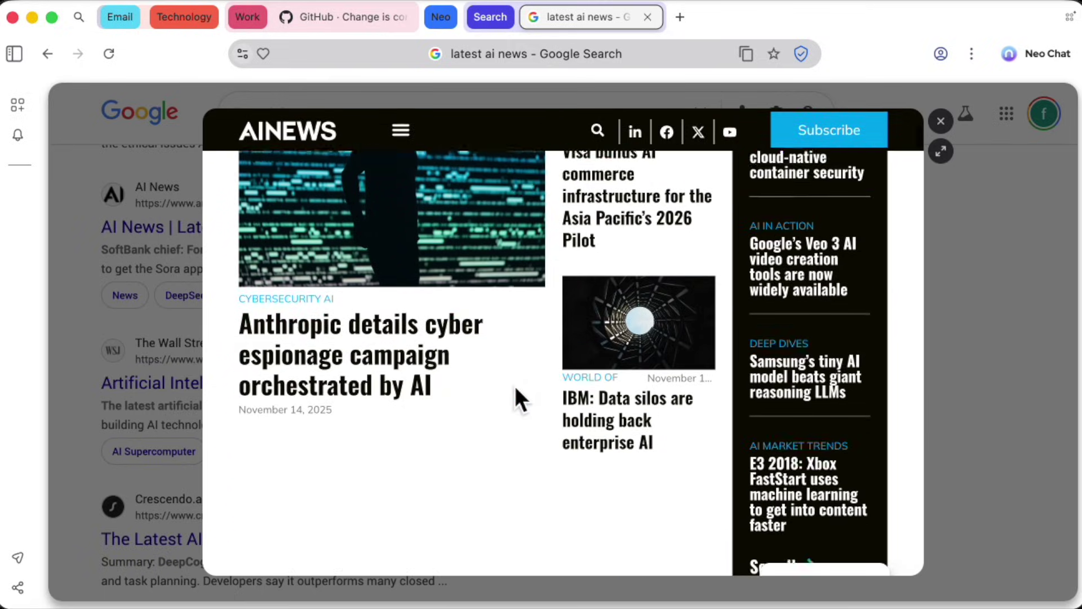
{"action": "scroll", "coordinate": [515, 385], "scroll_direction": "down", "scroll_amount": 4}
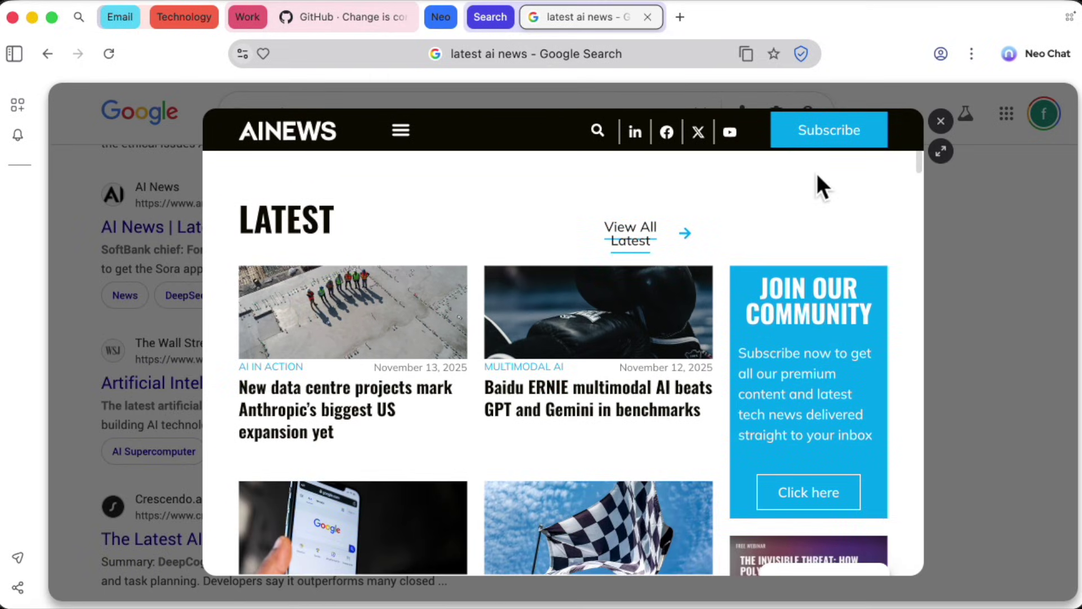
{"action": "left_click", "coordinate": [941, 121]}
Open 'The latest AI news we announced in October' and follow it to the Gemini 2.5 Computer Use article.
{"action": "scroll", "coordinate": [266, 466], "scroll_direction": "down", "scroll_amount": 6}
{"action": "left_click", "coordinate": [265, 462]}
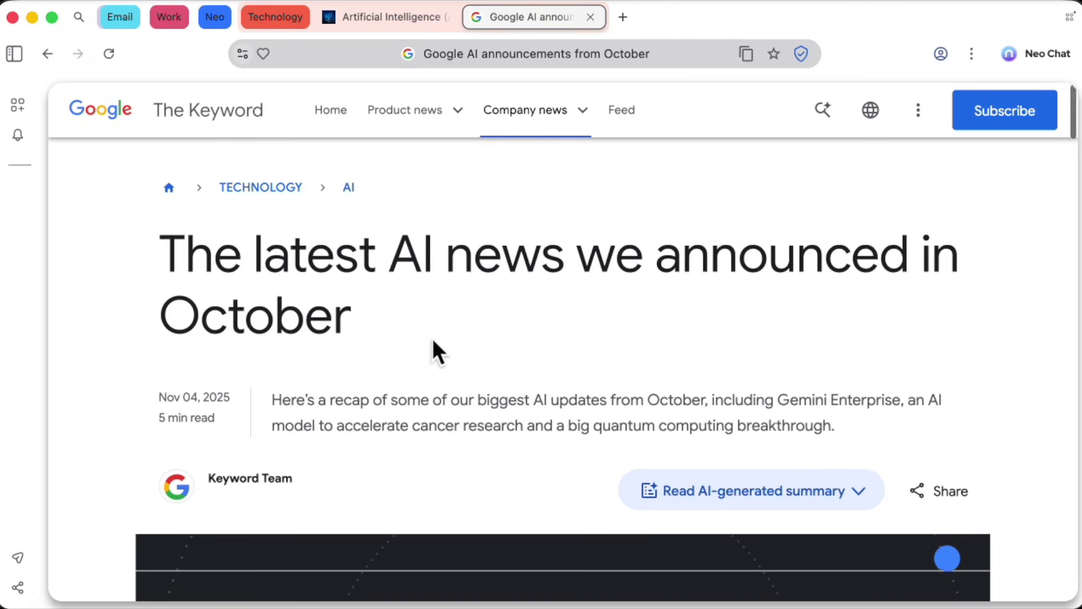
{"action": "scroll", "coordinate": [563, 316], "scroll_direction": "down", "scroll_amount": 10}
{"action": "mouse_move", "coordinate": [606, 275]}
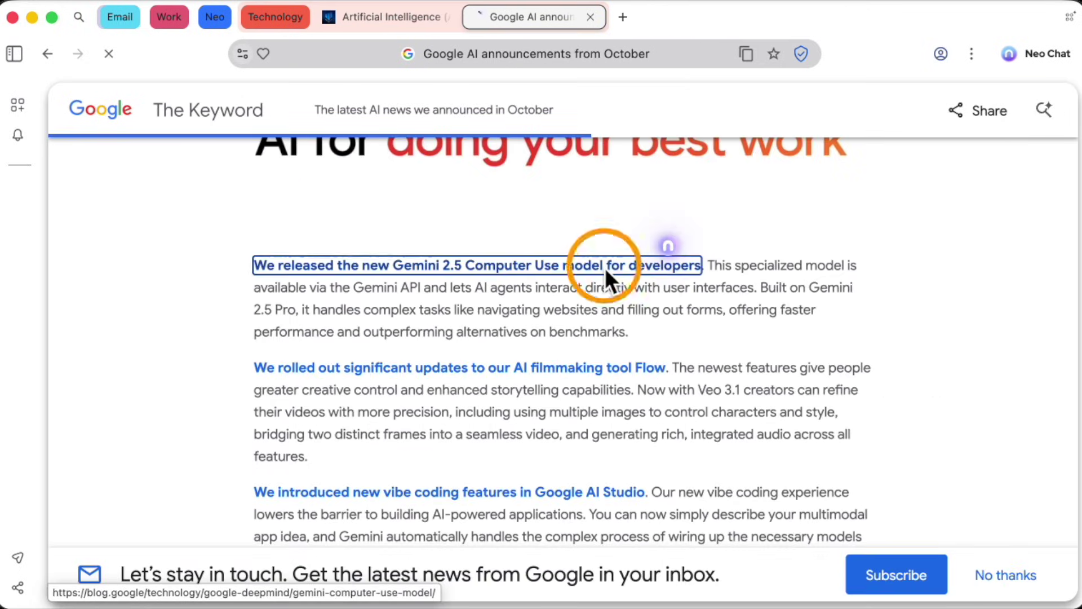
{"action": "scroll", "coordinate": [524, 249], "scroll_direction": "down", "scroll_amount": 8}
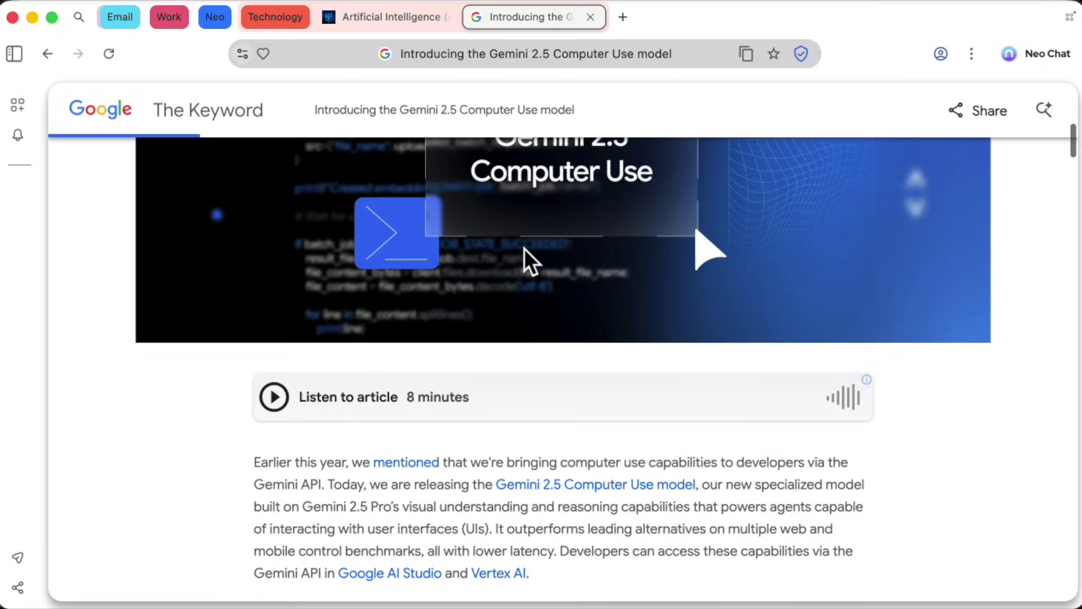
{"action": "scroll", "coordinate": [524, 249], "scroll_direction": "down", "scroll_amount": 10}
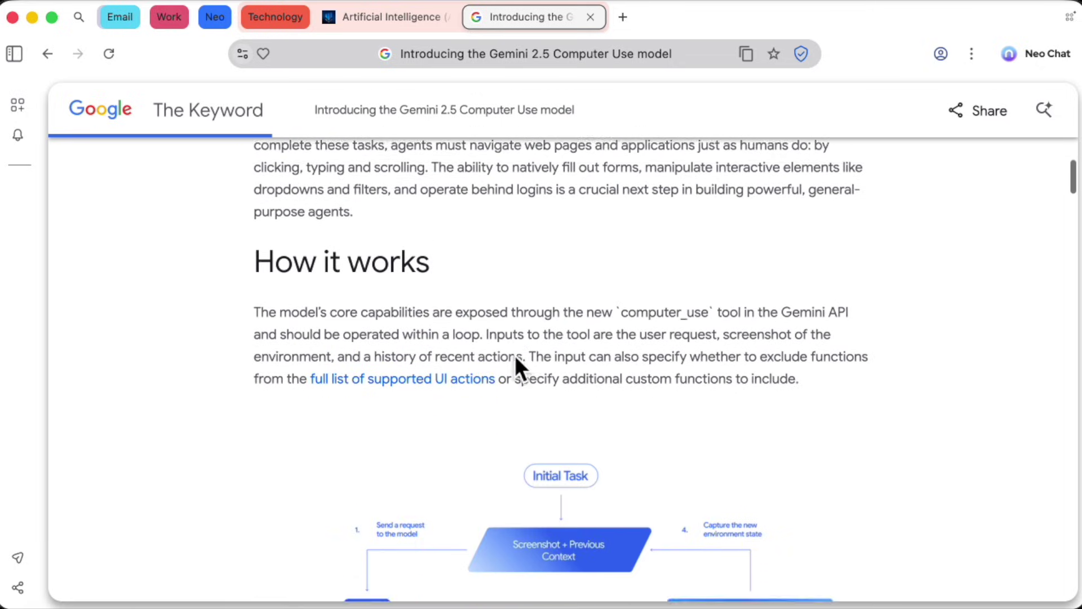
{"action": "scroll", "coordinate": [515, 361], "scroll_direction": "up", "scroll_amount": 6}
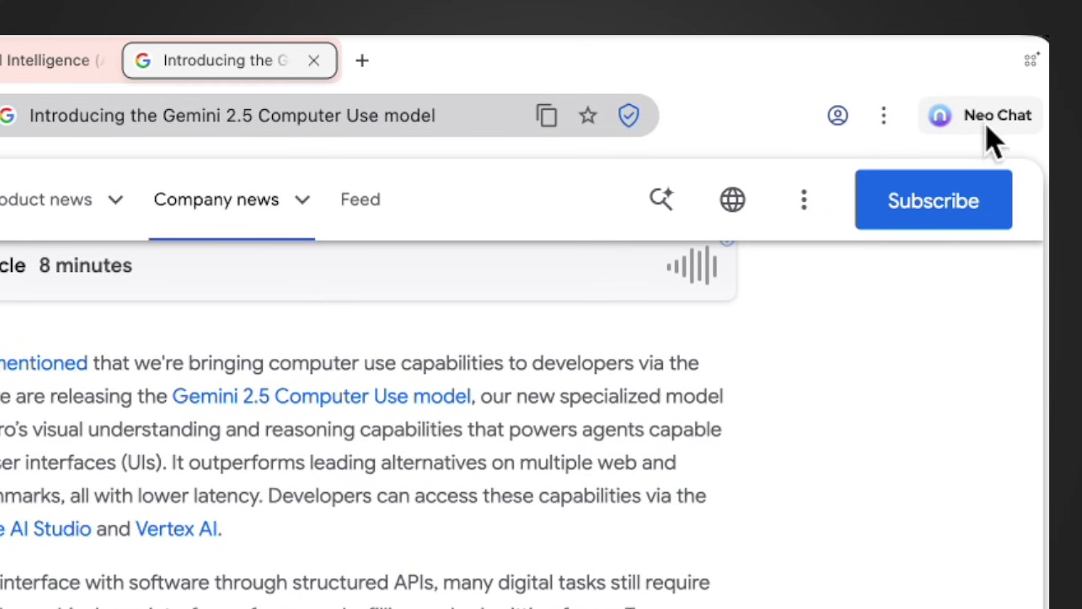
Ask Neo Chat beside the Gemini 2.5 article to 'summarize this article' and read the summary.
{"action": "left_click", "coordinate": [988, 130]}
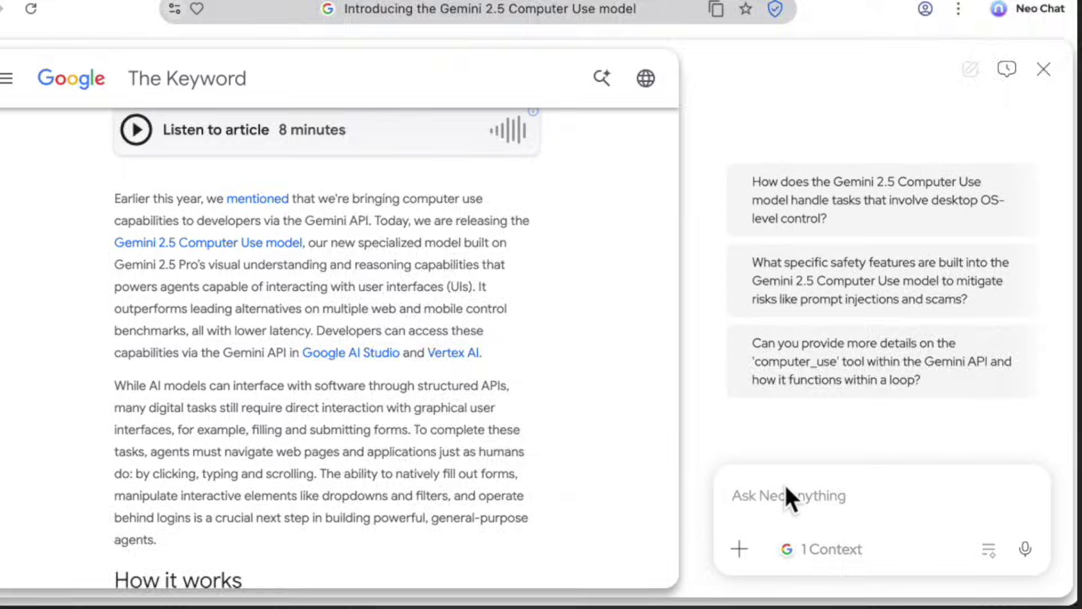
{"action": "left_click", "coordinate": [815, 507]}
{"action": "type", "text": "summarize this article"}
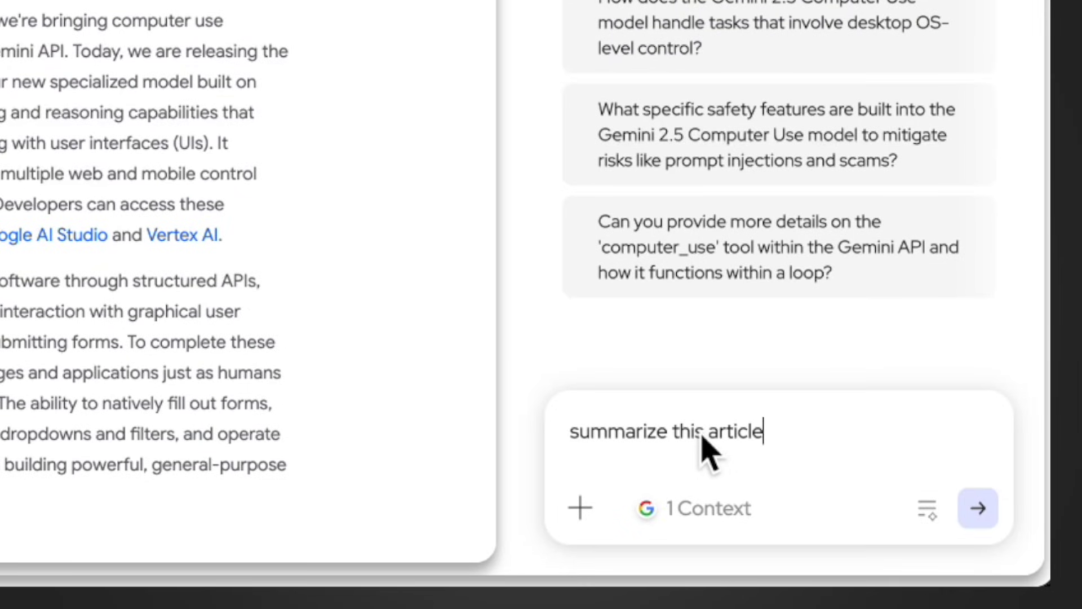
{"action": "key", "text": "Return"}
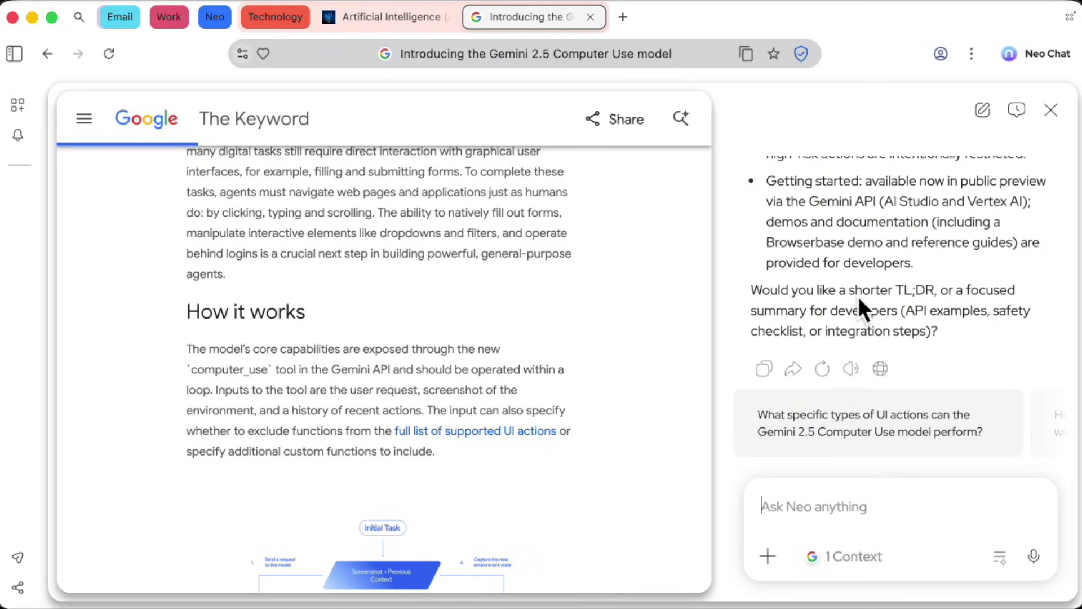
{"action": "scroll", "coordinate": [858, 297], "scroll_direction": "up", "scroll_amount": 10}
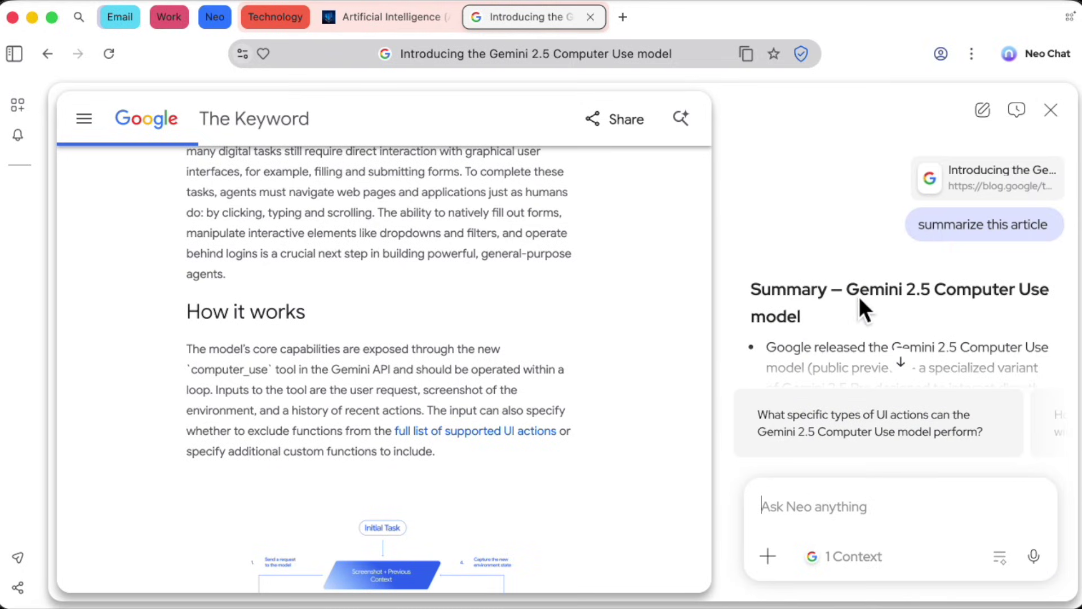
{"action": "scroll", "coordinate": [859, 297], "scroll_direction": "down", "scroll_amount": 10}
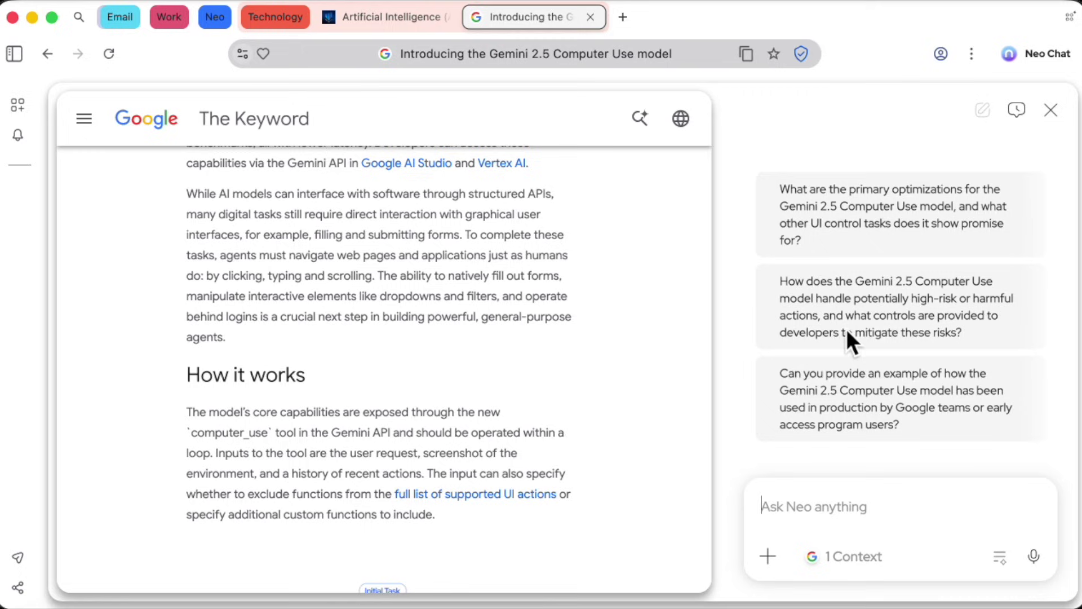
{"action": "scroll", "coordinate": [343, 318], "scroll_direction": "up", "scroll_amount": 10}
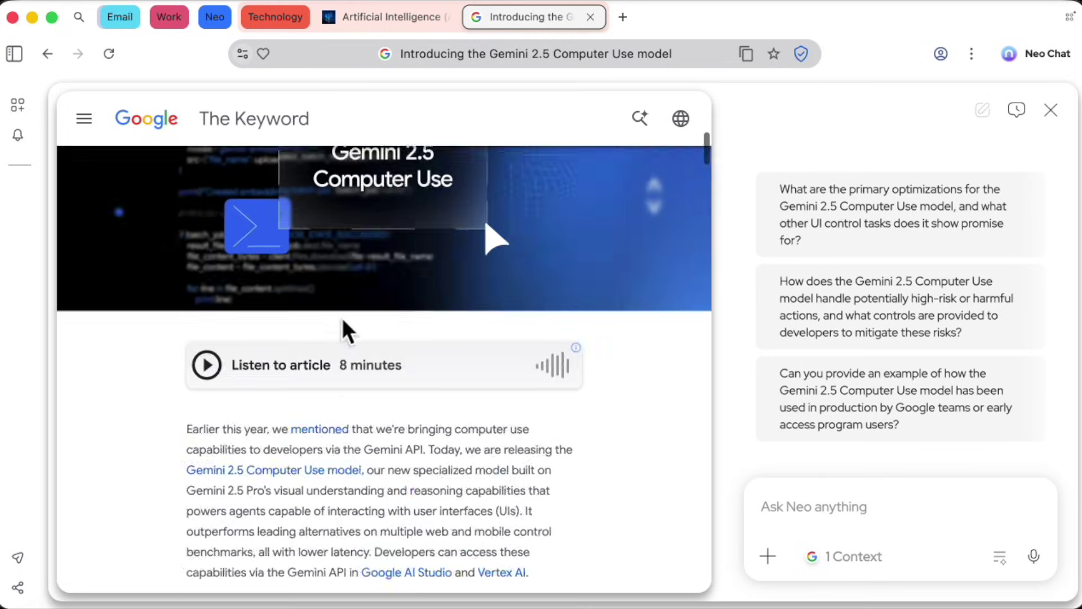
{"action": "scroll", "coordinate": [343, 319], "scroll_direction": "down", "scroll_amount": 10}
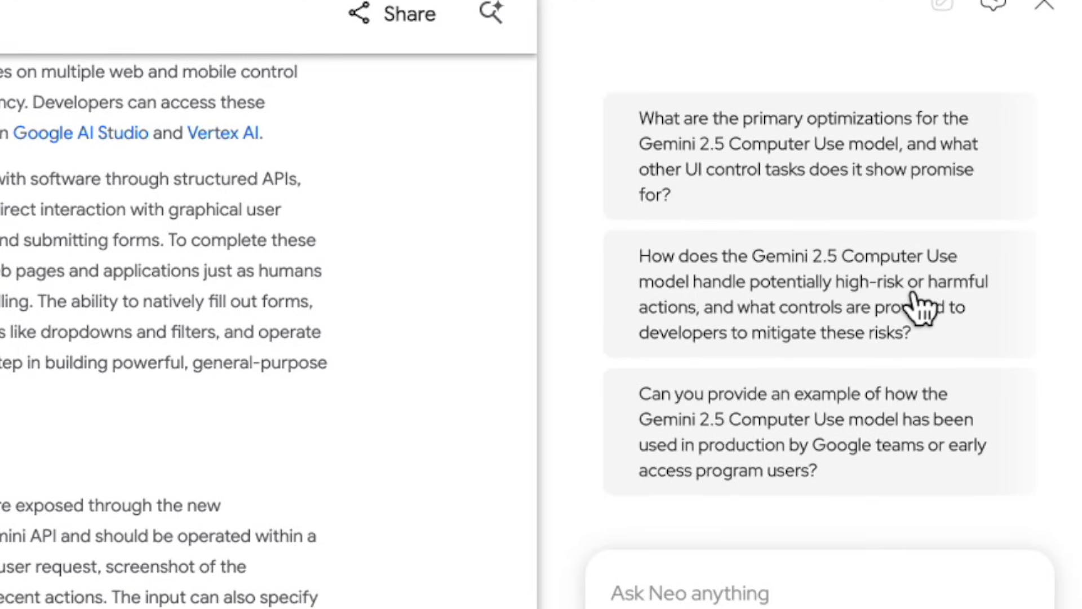
Ask the suggested follow-up on how Gemini 2.5 Computer Use handles high-risk actions and read the reply.
{"action": "left_click", "coordinate": [857, 294]}
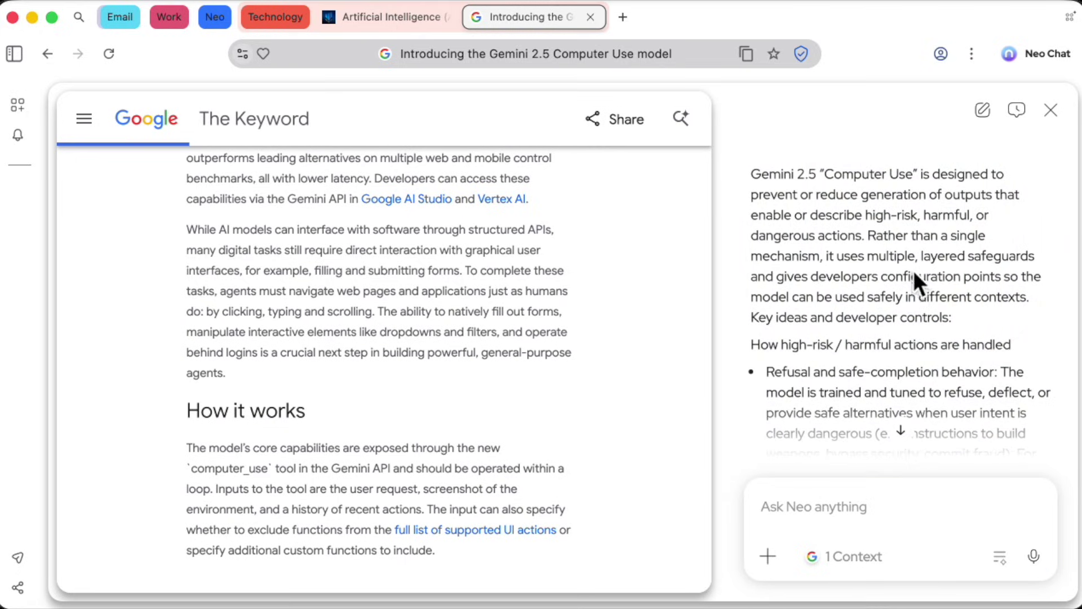
{"action": "scroll", "coordinate": [912, 259], "scroll_direction": "down", "scroll_amount": 1}
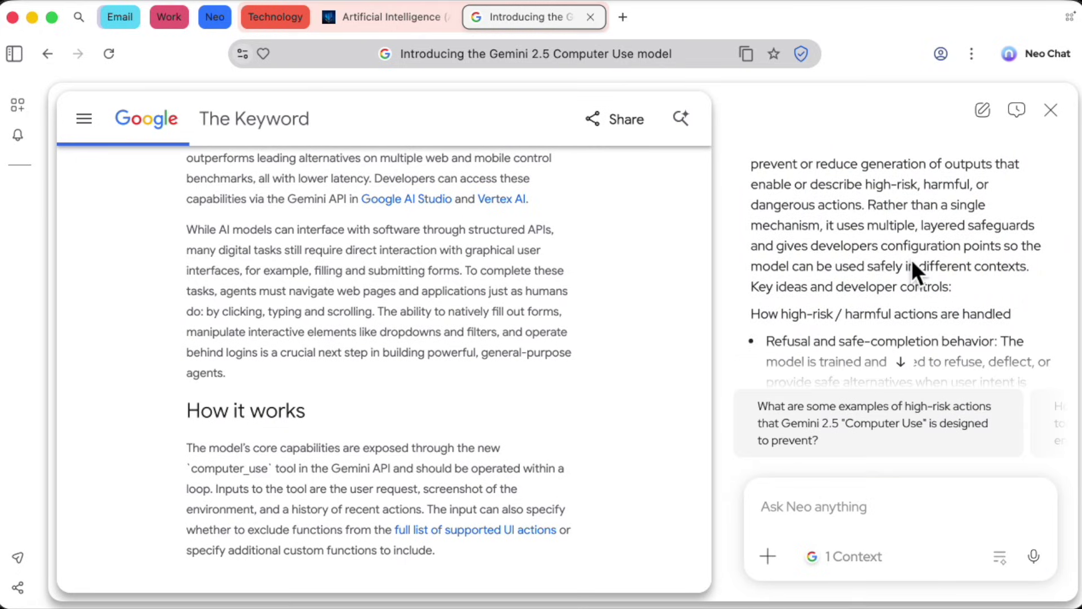
{"action": "scroll", "coordinate": [912, 259], "scroll_direction": "up", "scroll_amount": 3}
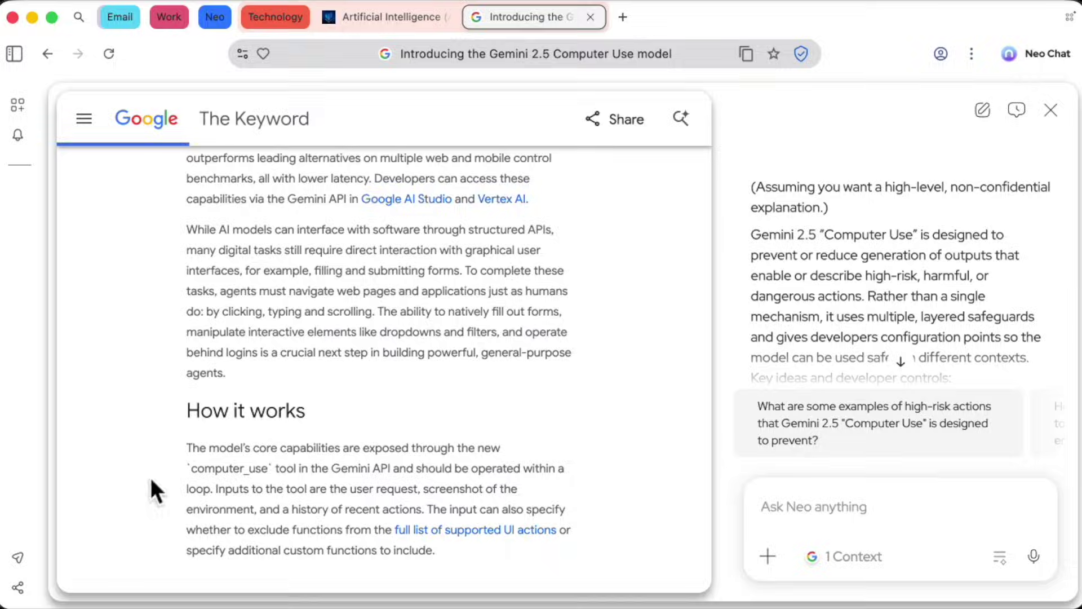
{"action": "key", "text": "super+t"}
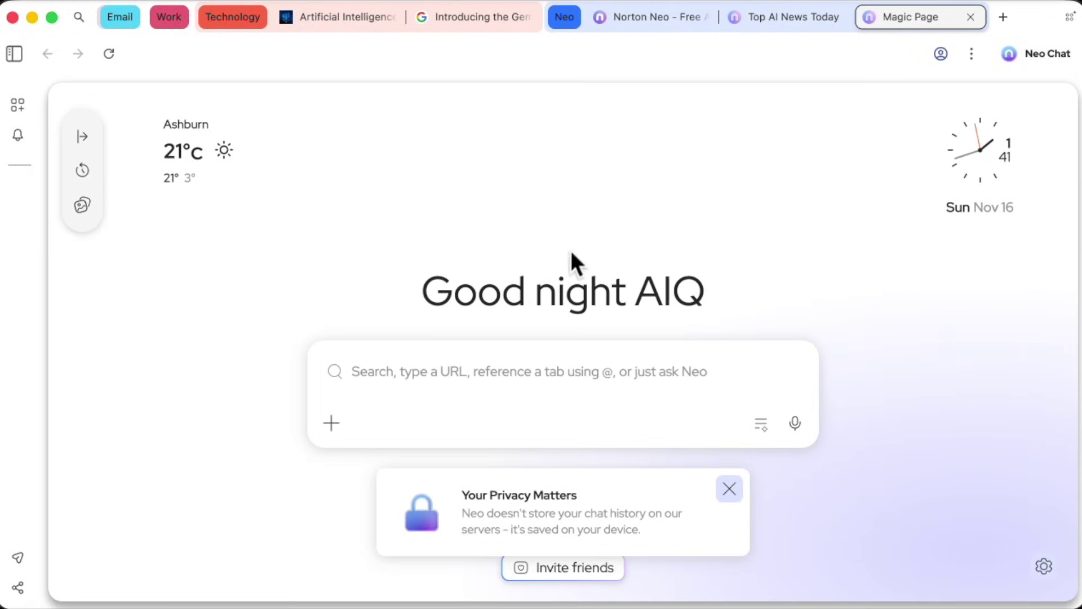
Attach the Gemini article and AI news feed tabs with @, then type 'find the connection between these tabs'.
{"action": "left_click", "coordinate": [452, 373]}
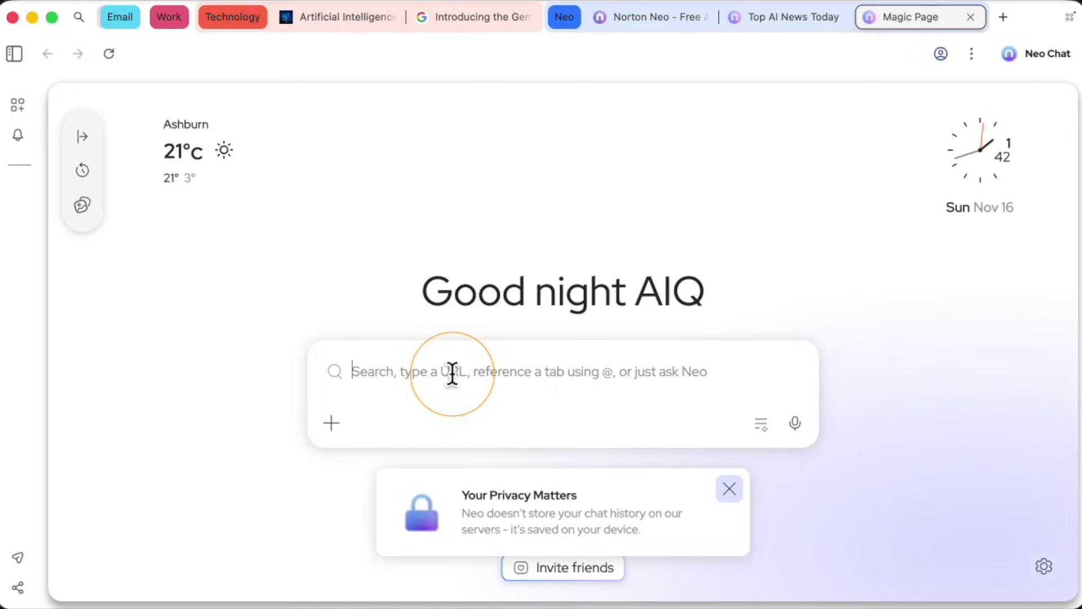
{"action": "type", "text": "@"}
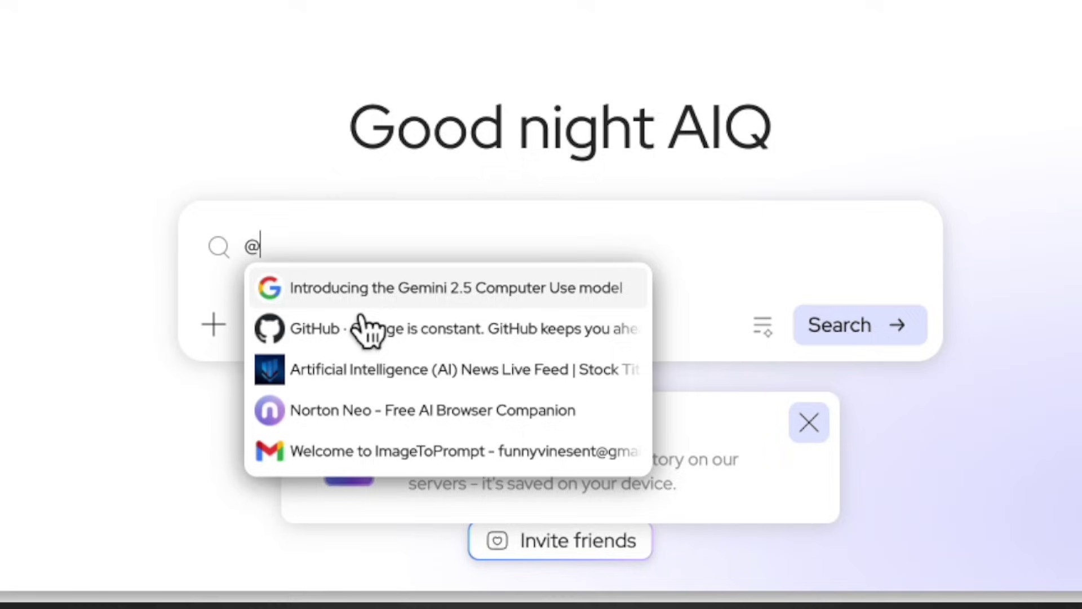
{"action": "left_click", "coordinate": [373, 290]}
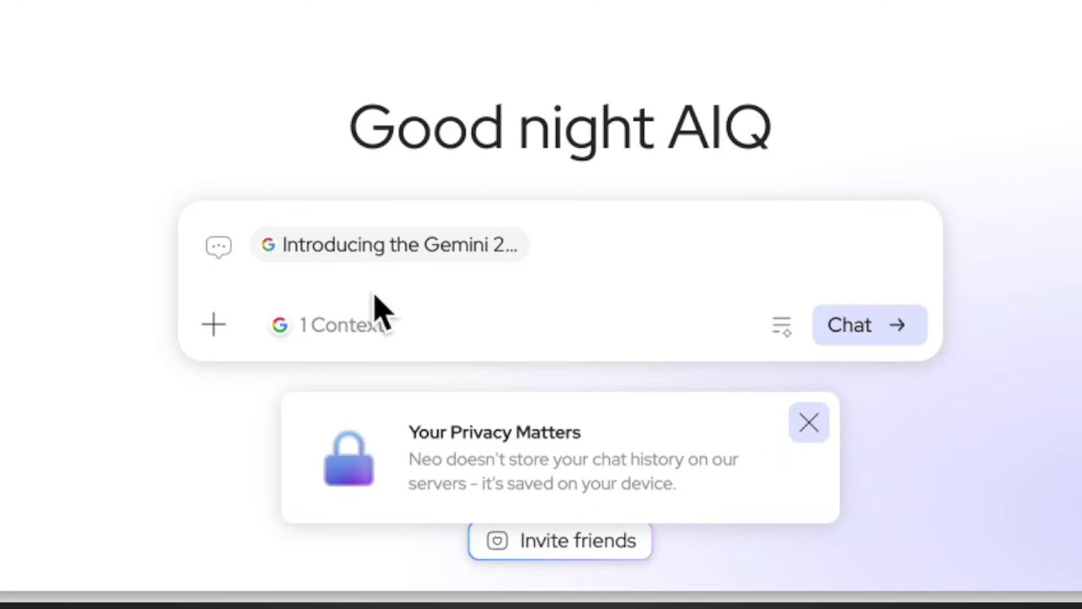
{"action": "type", "text": "@"}
{"action": "left_click", "coordinate": [642, 336]}
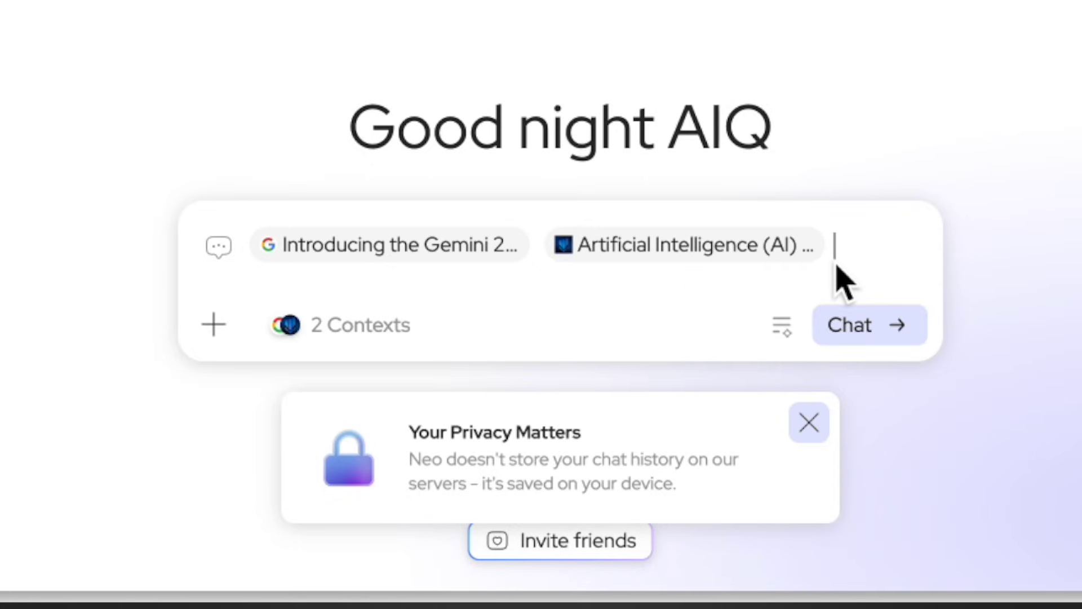
{"action": "type", "text": "find the connection between these tabs"}
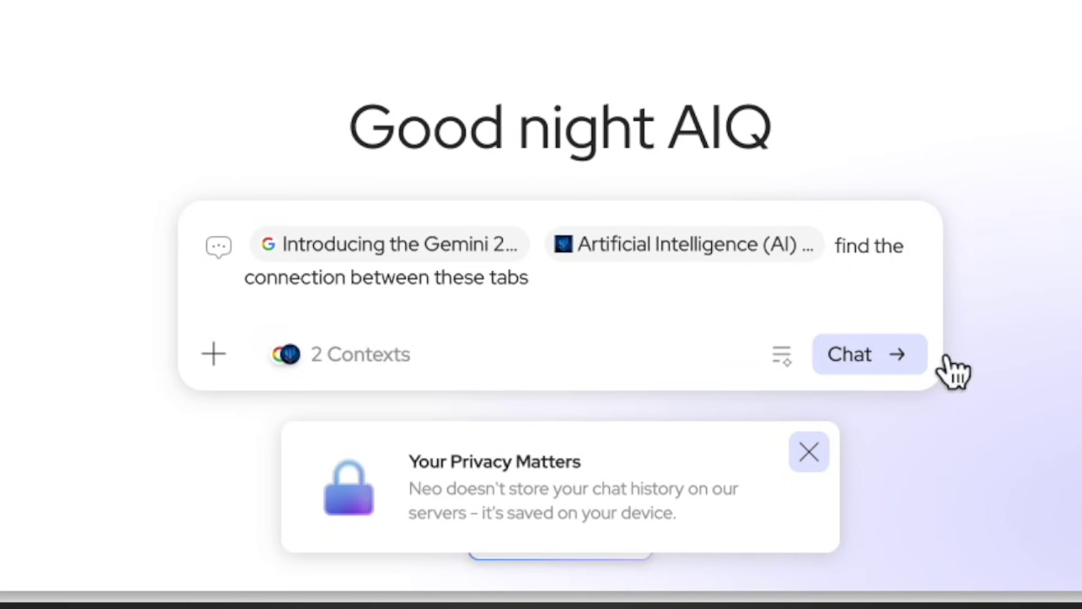
Send the connection question and scroll through Neo's 'Gemini AI Connection Analysis' reply.
{"action": "left_click", "coordinate": [907, 360]}
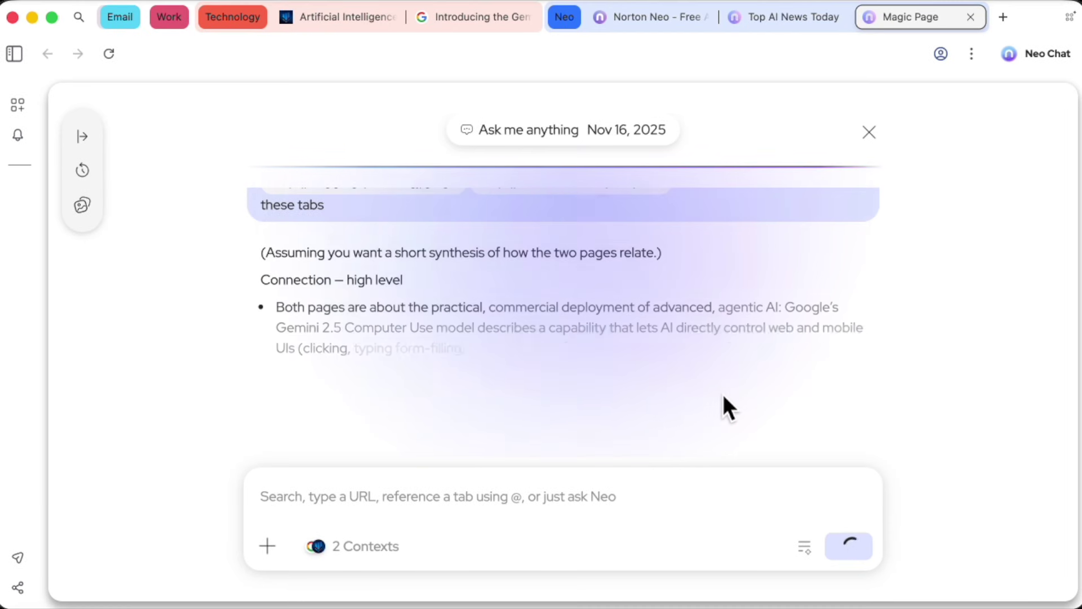
{"action": "scroll", "coordinate": [592, 310], "scroll_direction": "up", "scroll_amount": 2}
{"action": "scroll", "coordinate": [564, 293], "scroll_direction": "up", "scroll_amount": 3}
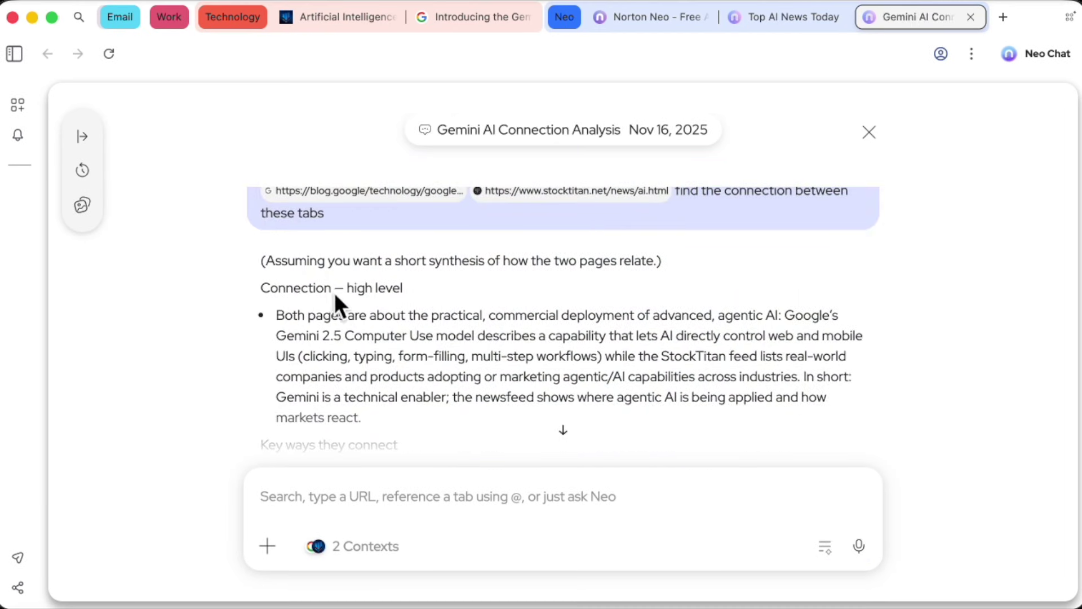
{"action": "scroll", "coordinate": [336, 293], "scroll_direction": "down", "scroll_amount": 2}
Highlight the first bullet about technology use cases, read on, then open a new Magic Page tab.
{"action": "left_click_drag", "start_coordinate": [278, 275], "coordinate": [382, 375]}
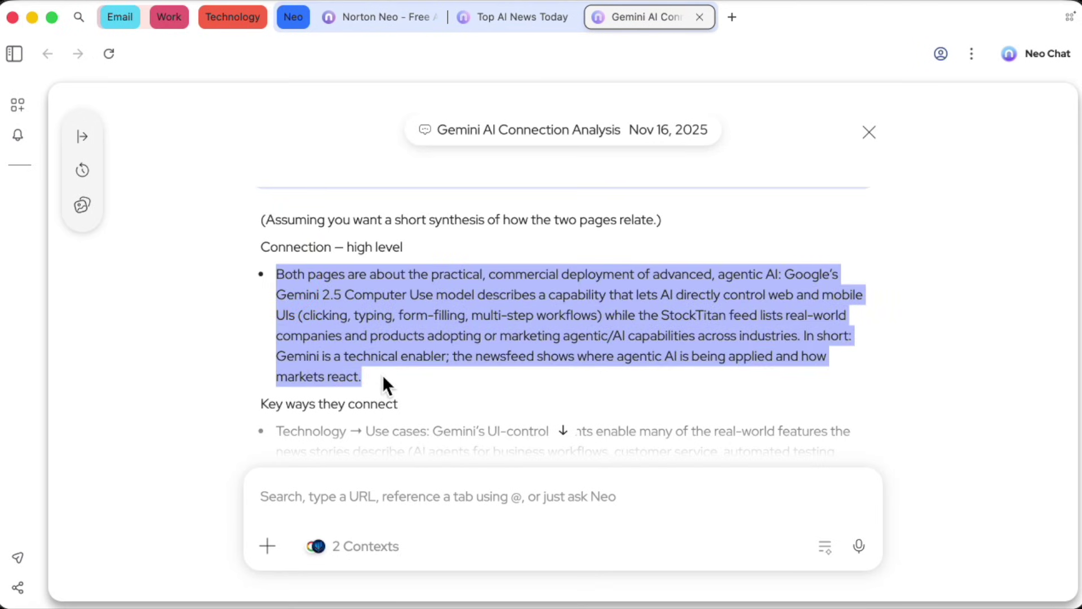
{"action": "left_click", "coordinate": [350, 300]}
{"action": "scroll", "coordinate": [349, 315], "scroll_direction": "down", "scroll_amount": 3}
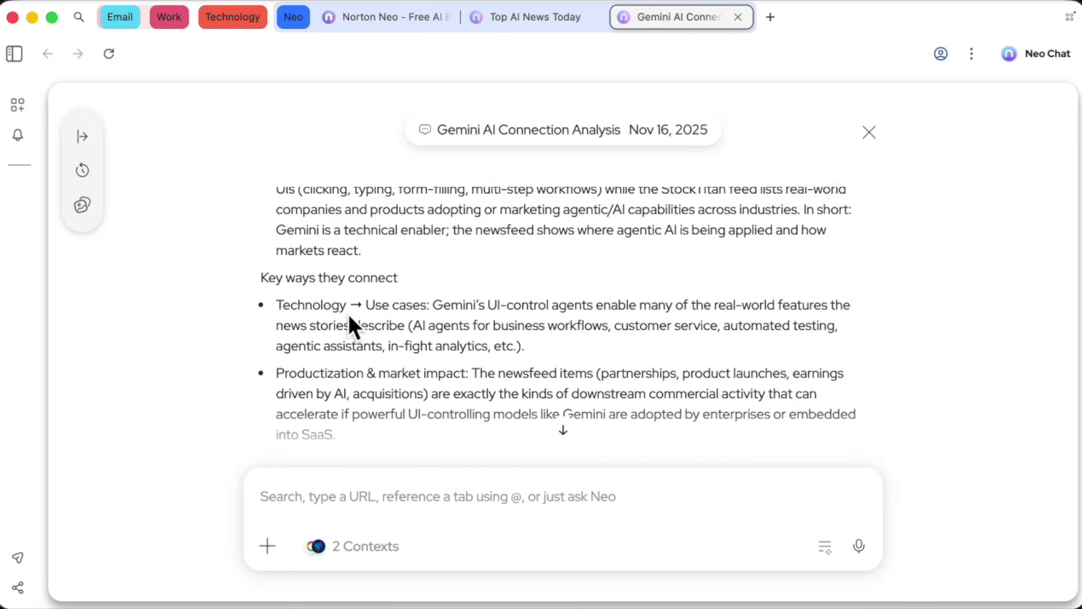
{"action": "left_click", "coordinate": [275, 302]}
{"action": "mouse_move", "coordinate": [277, 303]}
{"action": "left_mouse_down"}
{"action": "mouse_move", "coordinate": [496, 326]}
{"action": "mouse_move", "coordinate": [533, 341]}
{"action": "left_mouse_up"}
{"action": "scroll", "coordinate": [533, 343], "scroll_direction": "down", "scroll_amount": 4}
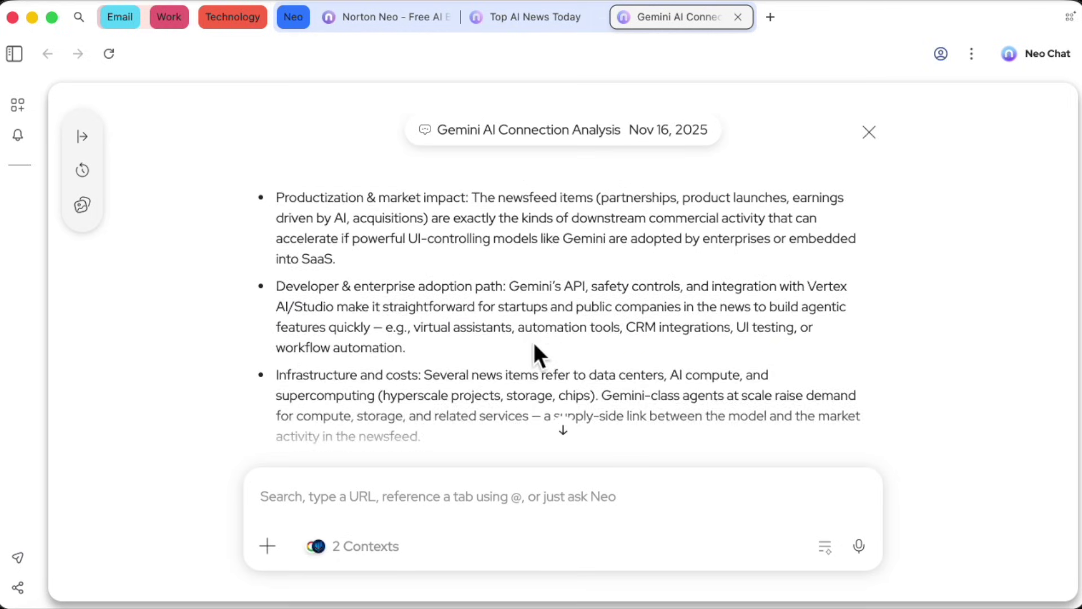
{"action": "scroll", "coordinate": [533, 340], "scroll_direction": "down", "scroll_amount": 10}
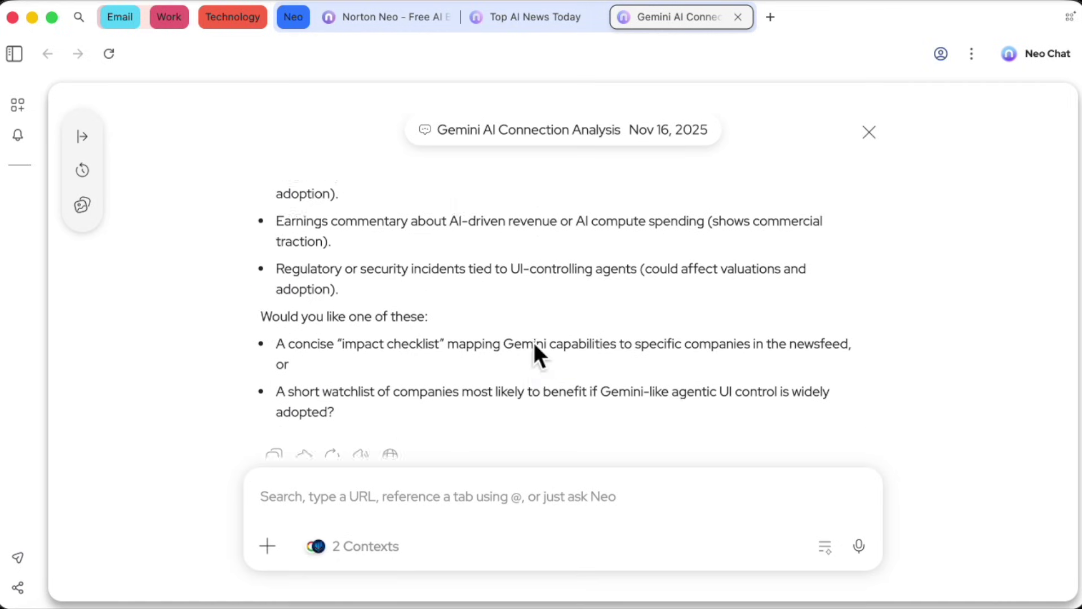
{"action": "scroll", "coordinate": [534, 343], "scroll_direction": "up", "scroll_amount": 15}
{"action": "left_click", "coordinate": [771, 17]}
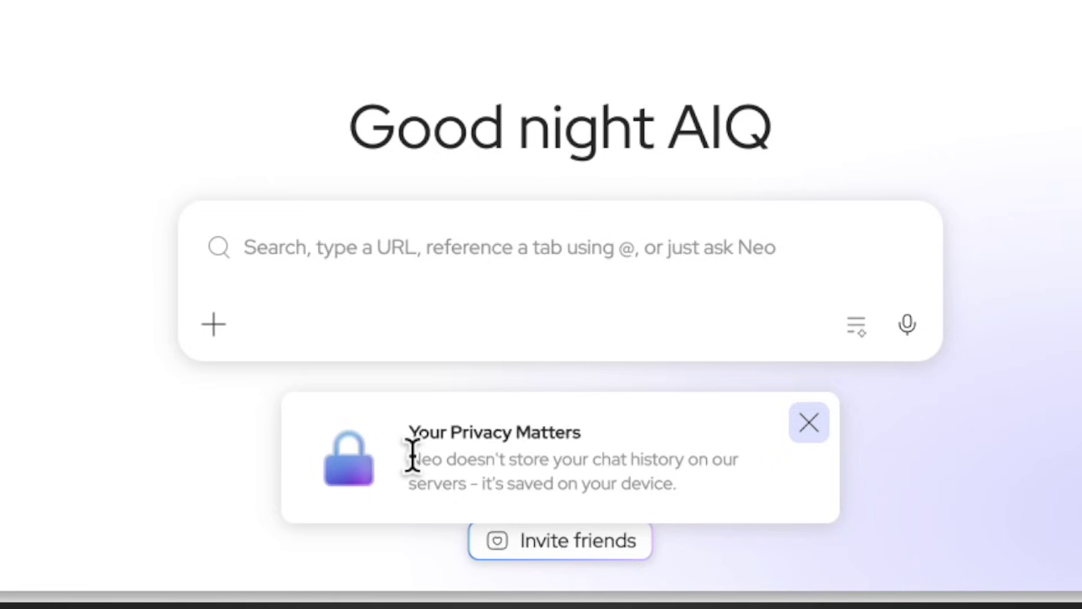
Select the whole 'Your Privacy Matters' paragraph saying chat history stays on your device.
{"action": "left_click_drag", "start_coordinate": [411, 455], "coordinate": [634, 491]}
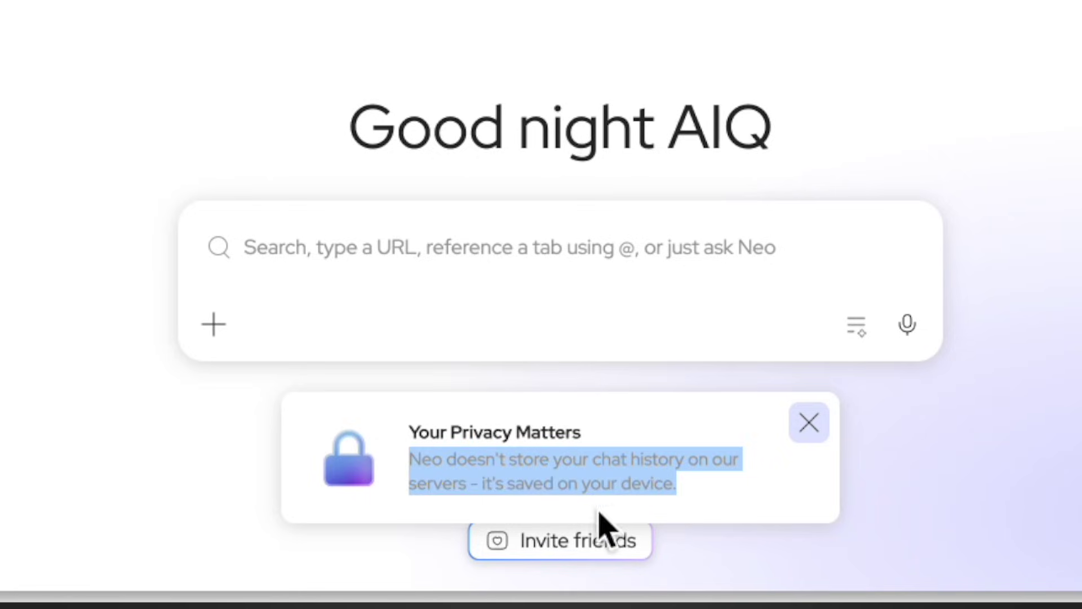
{"action": "left_click", "coordinate": [647, 487]}
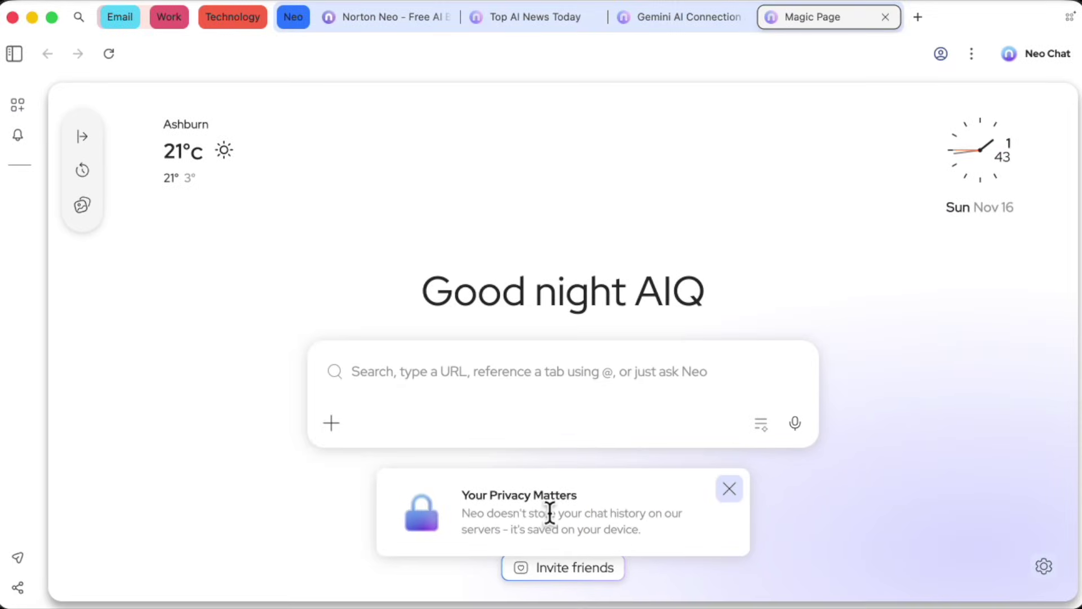
{"action": "triple_click", "coordinate": [550, 513]}
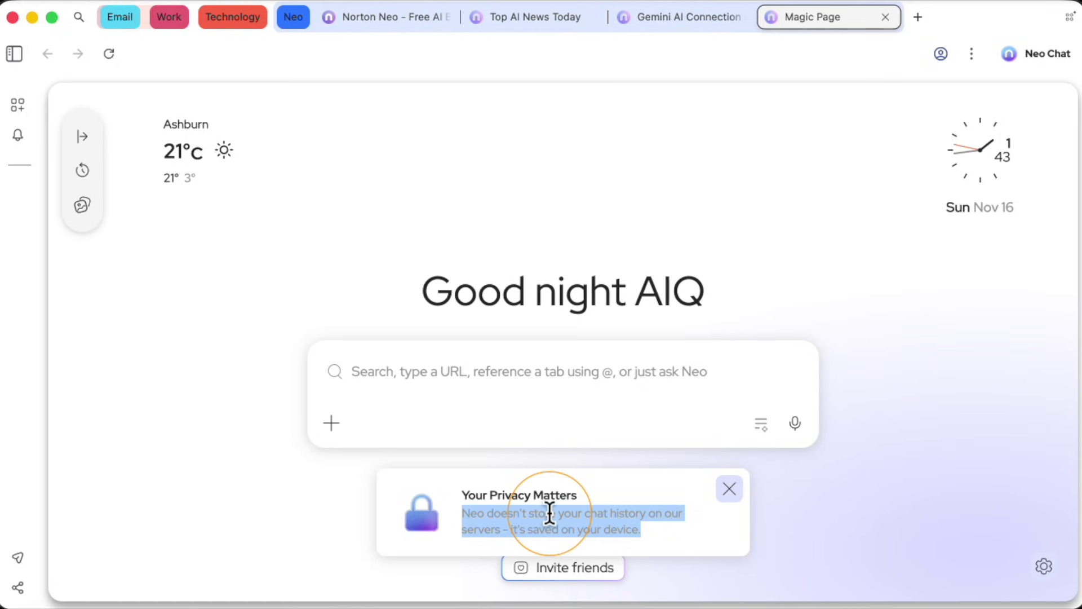
Try Neo voice input after allowing microphone access, view the prompt snippets, then expand the Technology tab group.
{"action": "left_click", "coordinate": [795, 424]}
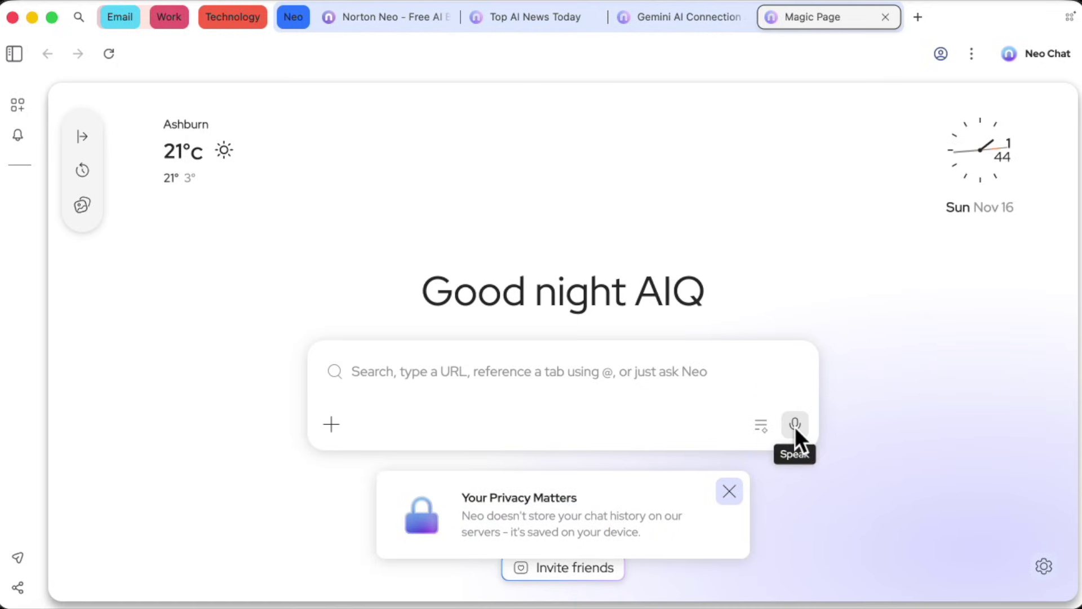
{"action": "left_click", "coordinate": [590, 275]}
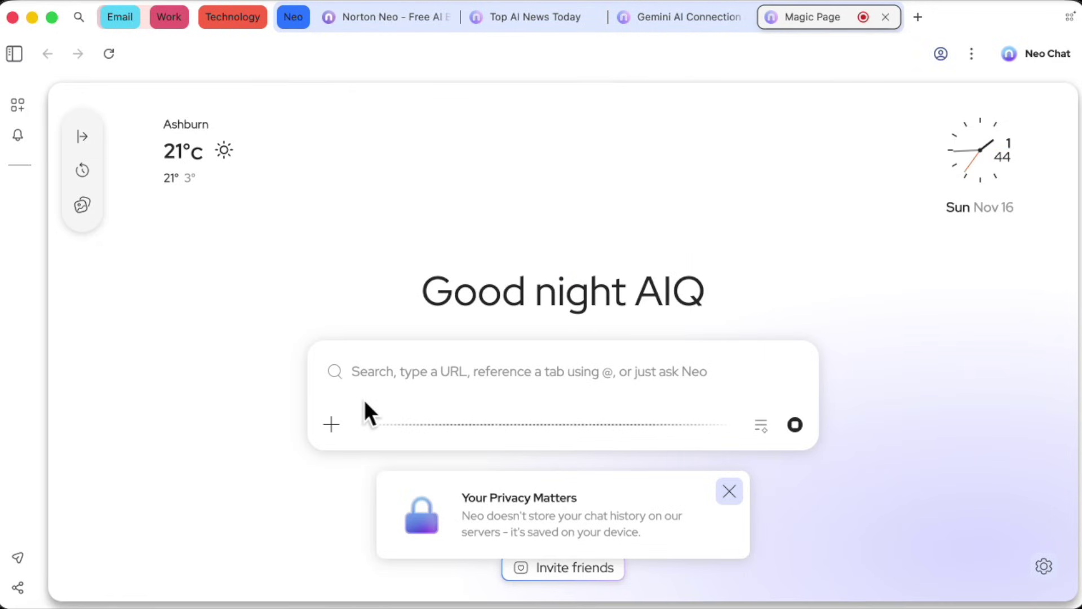
{"action": "left_click", "coordinate": [795, 424]}
{"action": "left_click", "coordinate": [761, 425]}
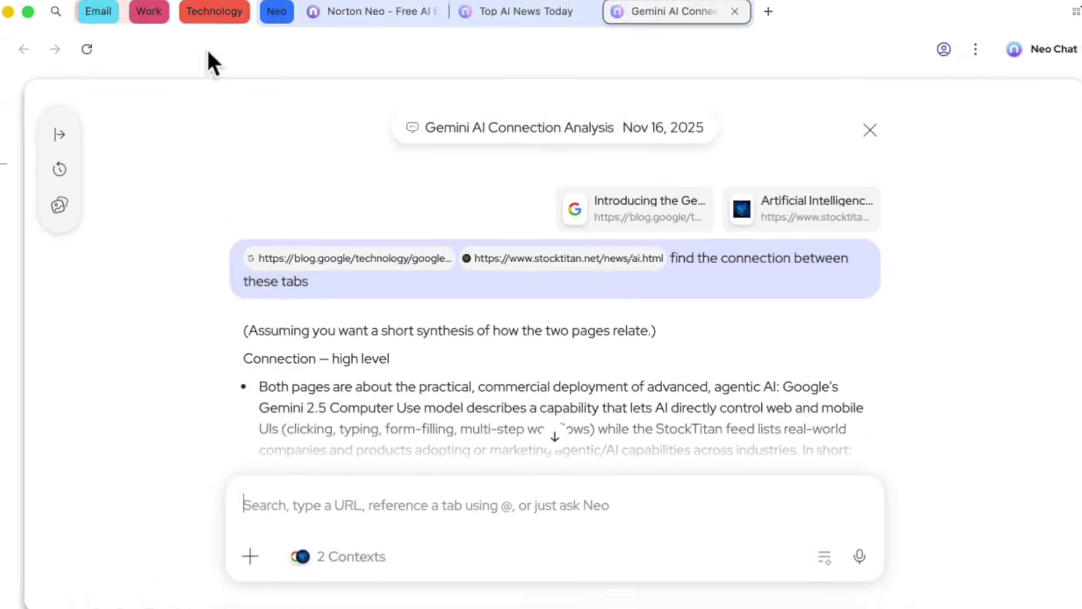
{"action": "left_click", "coordinate": [234, 19]}
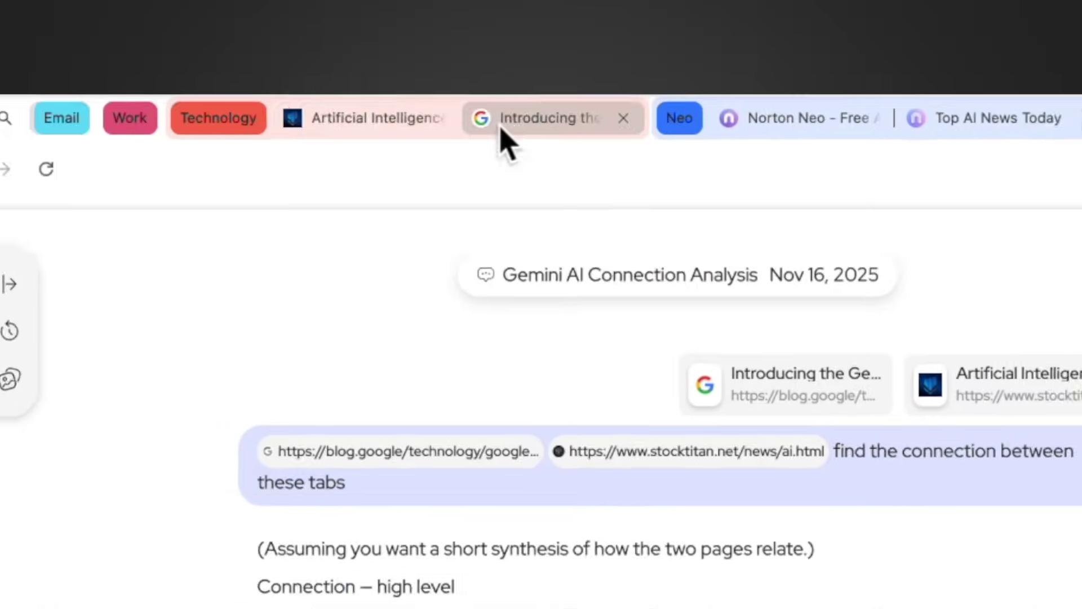
Expand the Work and Email tab groups and show the Gmail 'Welcome to ImageToPrompt' message.
{"action": "left_click", "coordinate": [120, 144]}
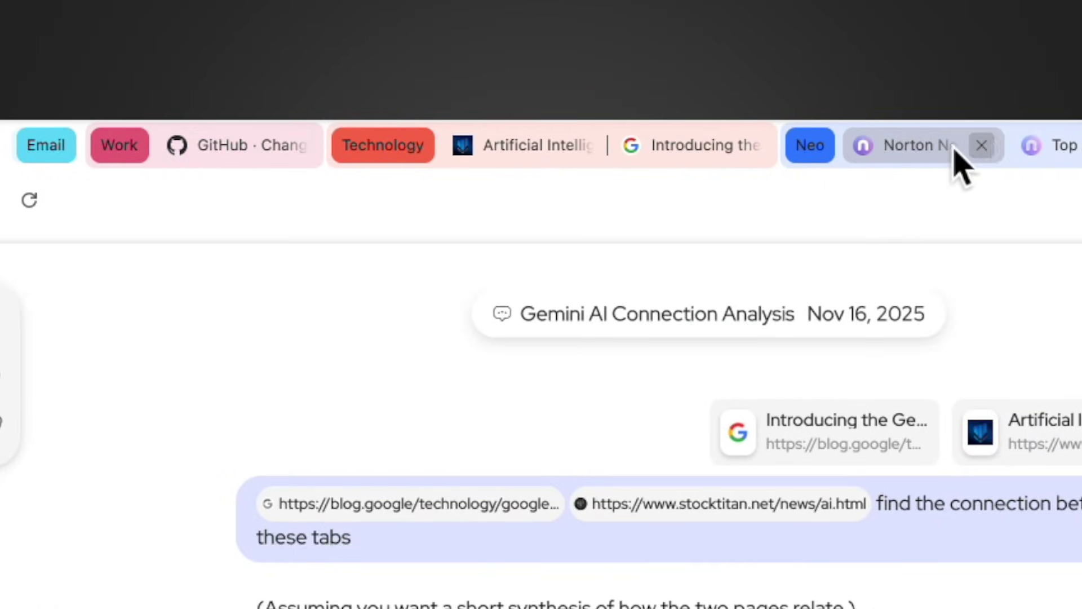
{"action": "left_click", "coordinate": [46, 145]}
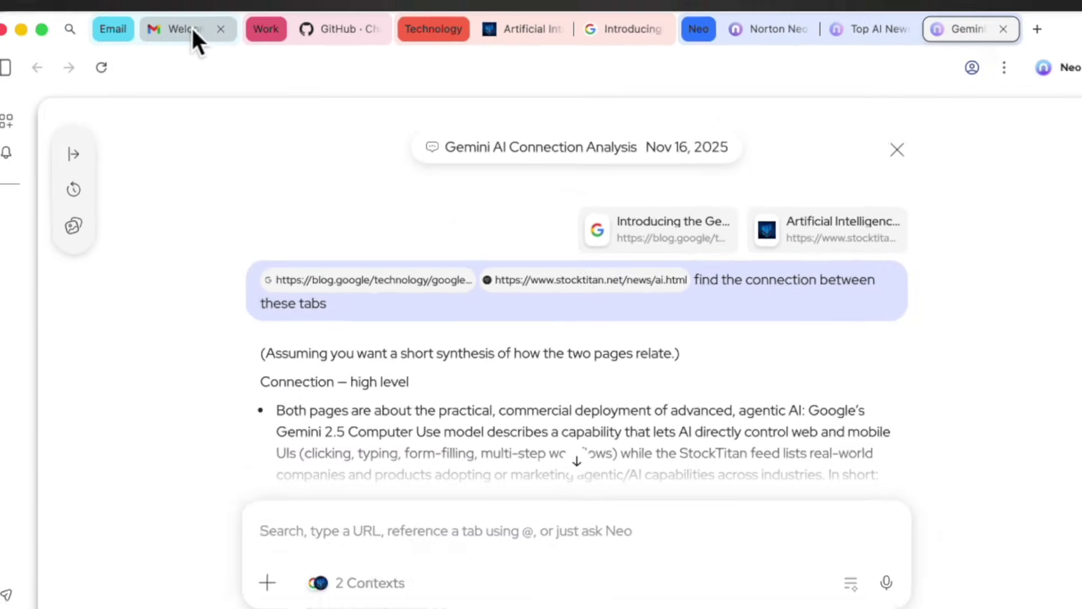
{"action": "left_click", "coordinate": [189, 30]}
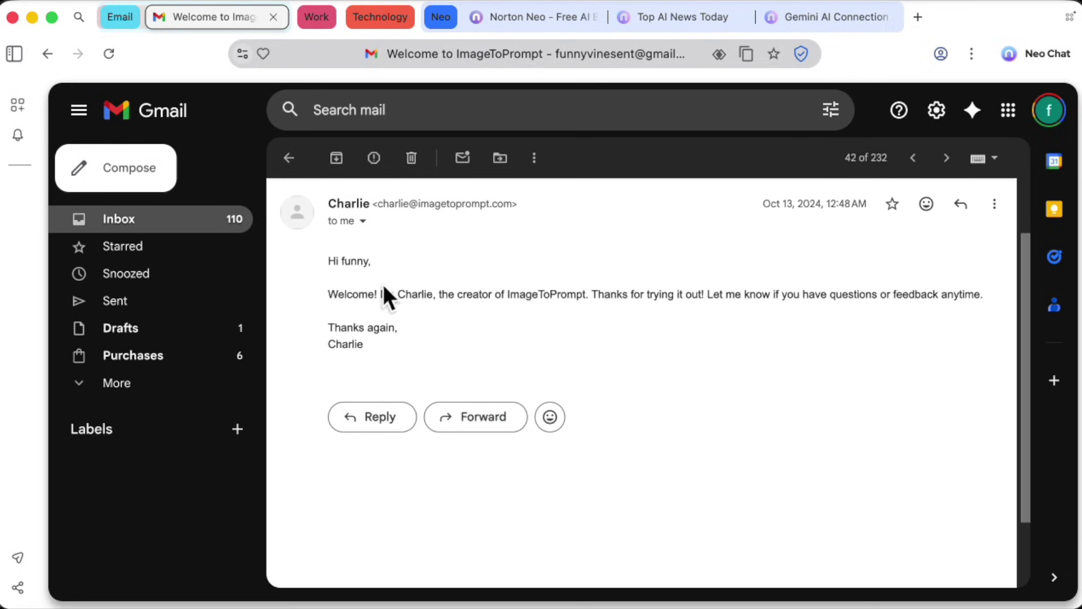
Generate an AI reply with Help me write using the prompt 'what are your packages?'.
{"action": "left_click", "coordinate": [382, 420]}
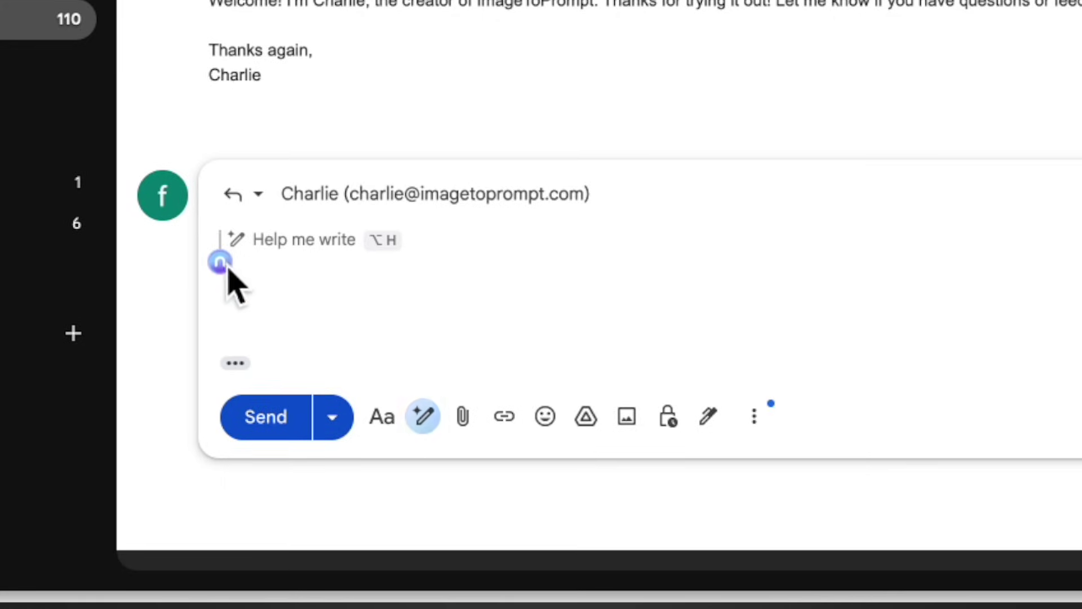
{"action": "left_click", "coordinate": [234, 244]}
{"action": "type", "text": "what are your packa"}
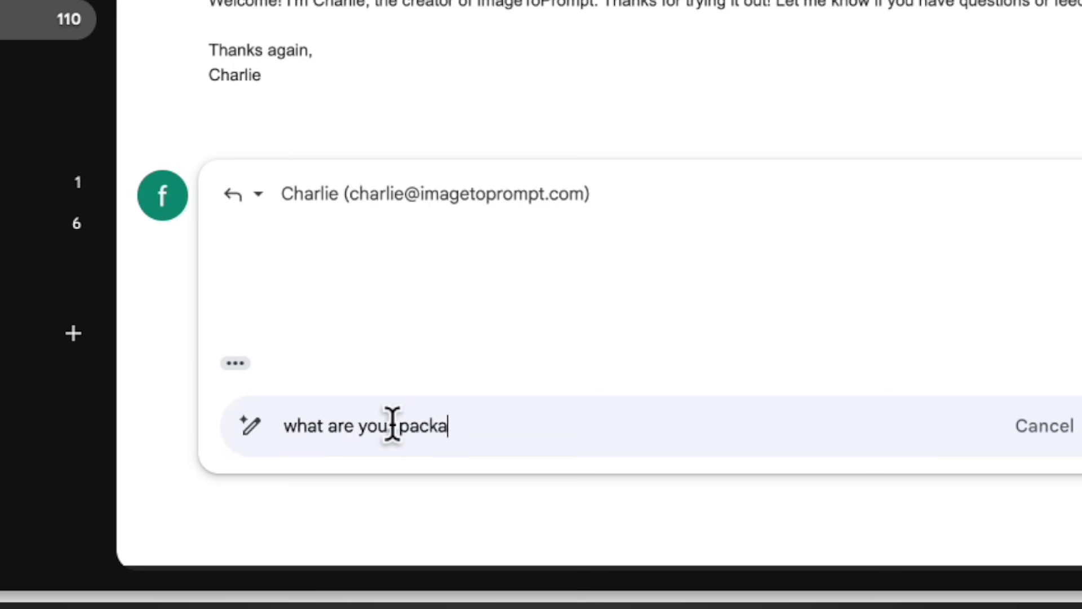
{"action": "type", "text": "?"}
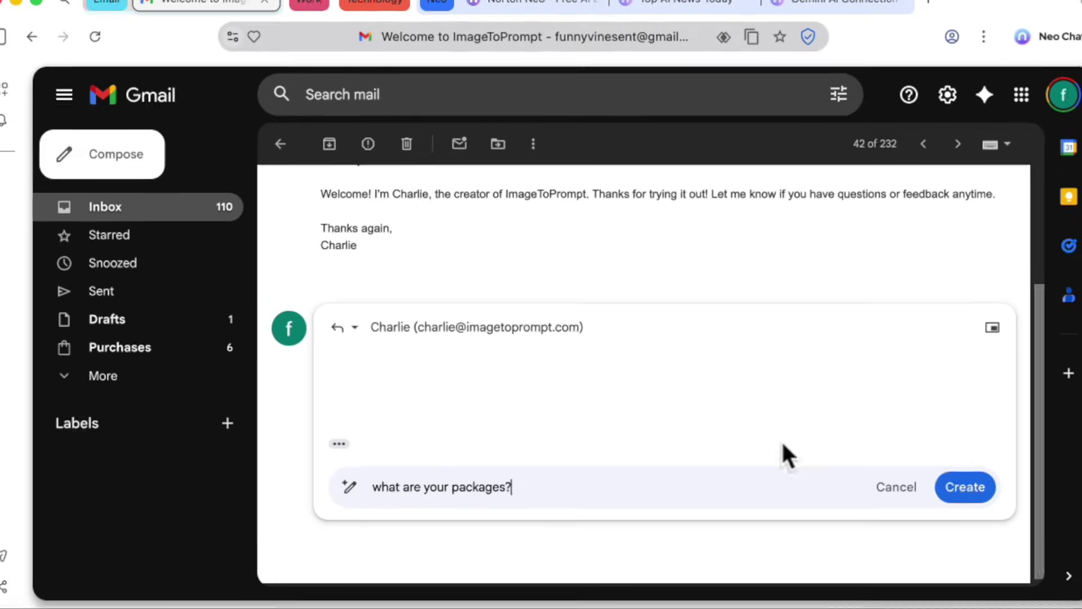
{"action": "left_click", "coordinate": [950, 486]}
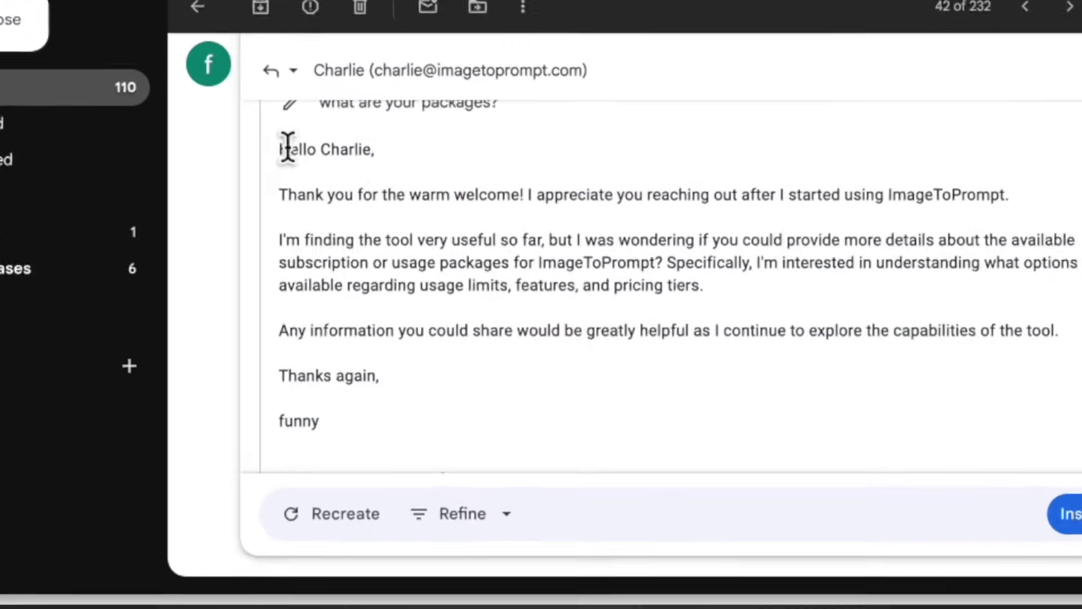
Review the generated draft by highlighting its greeting, thank-you line and packages question.
{"action": "left_click", "coordinate": [352, 264]}
{"action": "left_click_drag", "start_coordinate": [251, 93], "coordinate": [356, 97]}
{"action": "left_click_drag", "start_coordinate": [254, 146], "coordinate": [531, 154]}
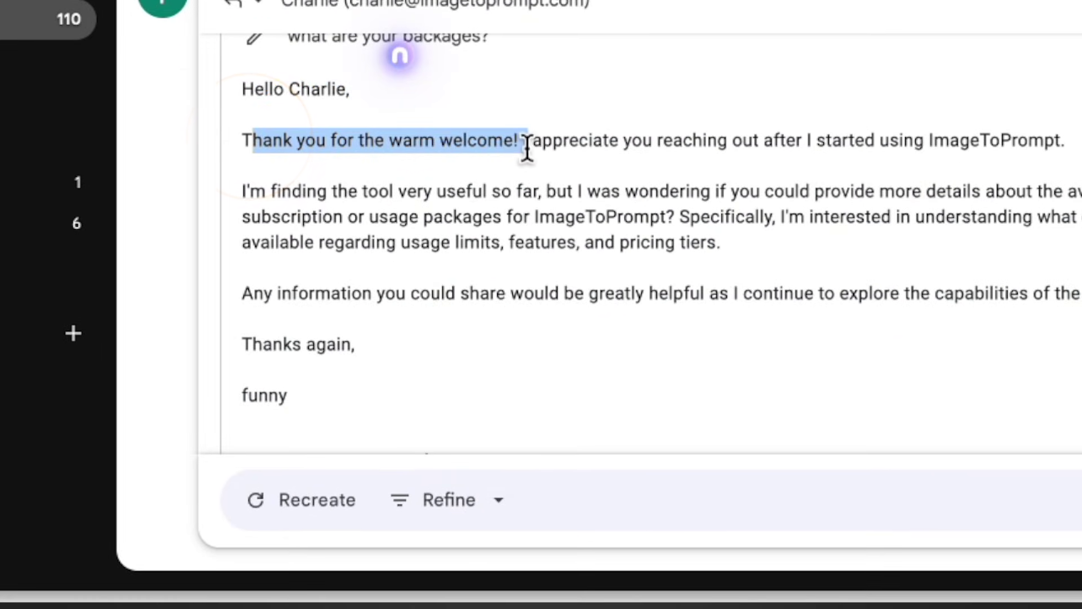
{"action": "left_click_drag", "start_coordinate": [244, 191], "coordinate": [451, 220]}
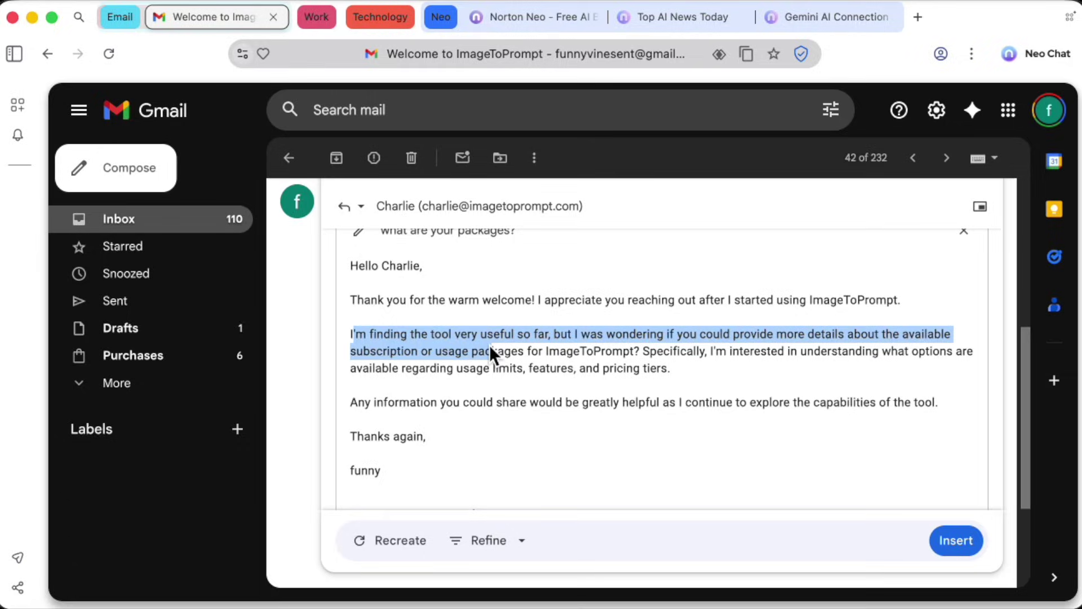
{"action": "left_click_drag", "start_coordinate": [489, 345], "coordinate": [517, 345]}
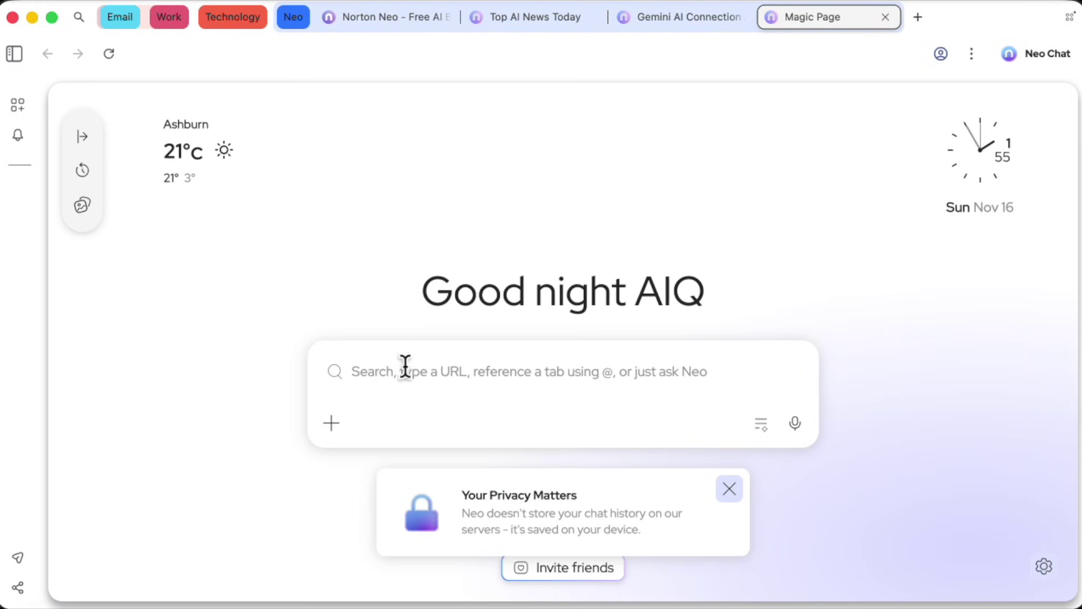
Send 'hi' and the pasted hybrid-car sentence to Neo, then ask it to save this to memory.
{"action": "left_click", "coordinate": [386, 377]}
{"action": "type", "text": "hi"}
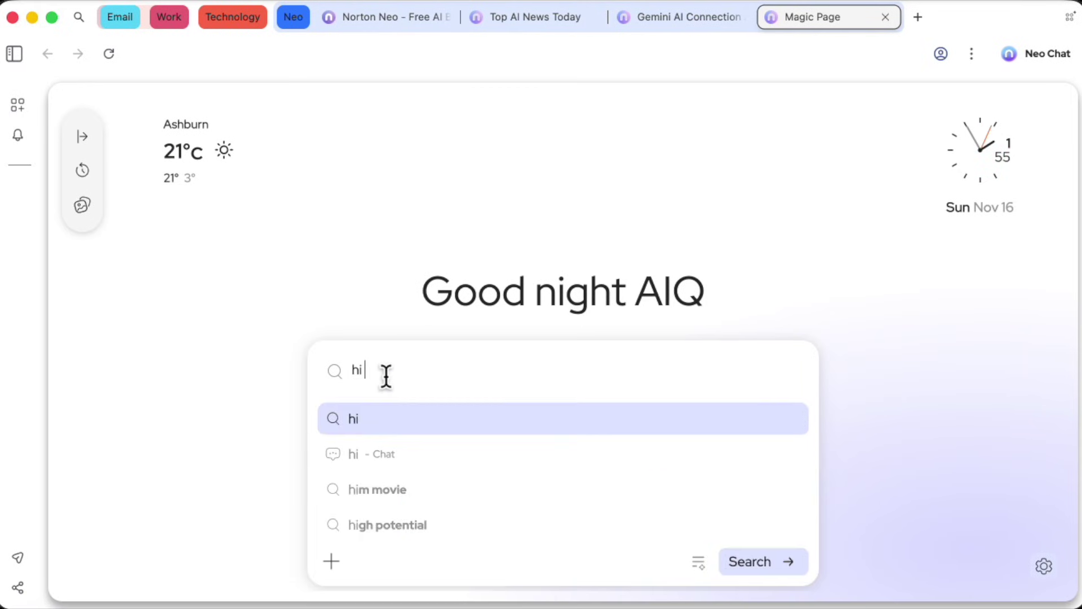
{"action": "type", "text": "\"Remember I’m researching hybrid cars.\""}
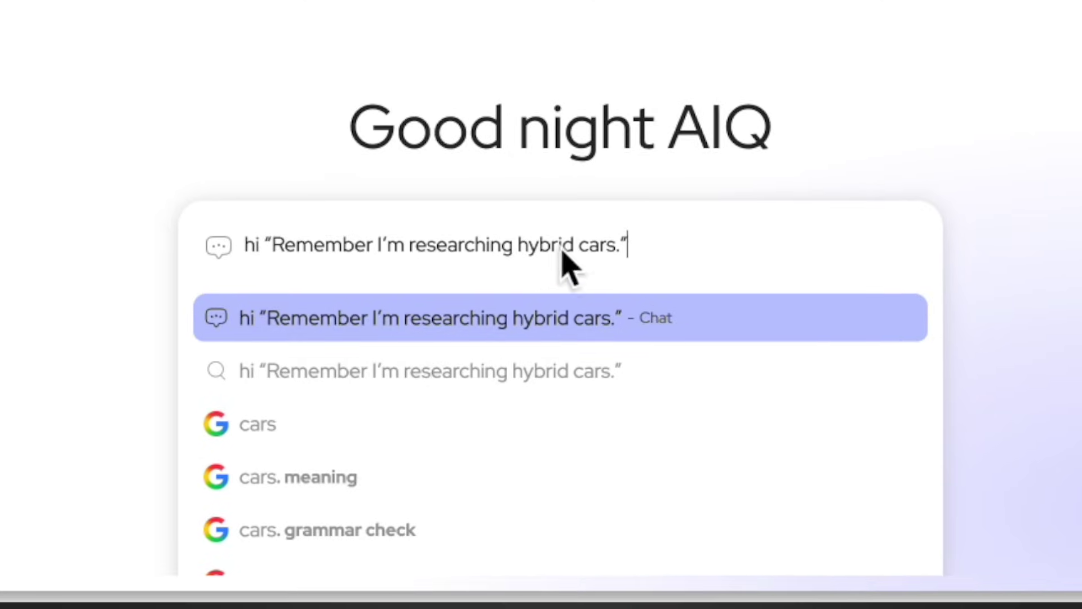
{"action": "key", "text": "Return"}
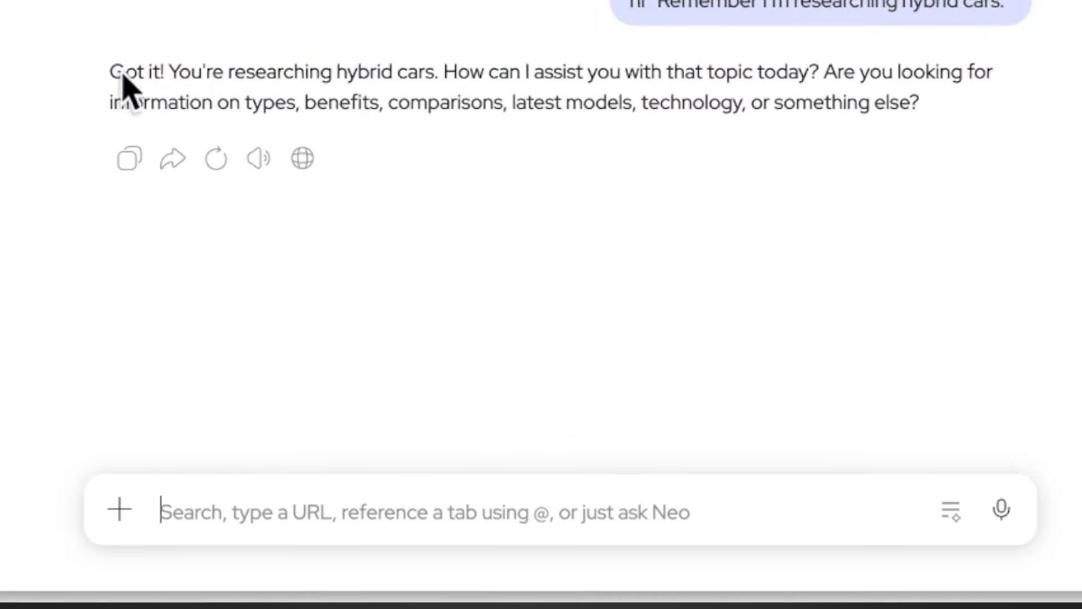
{"action": "type", "text": "can you save "}
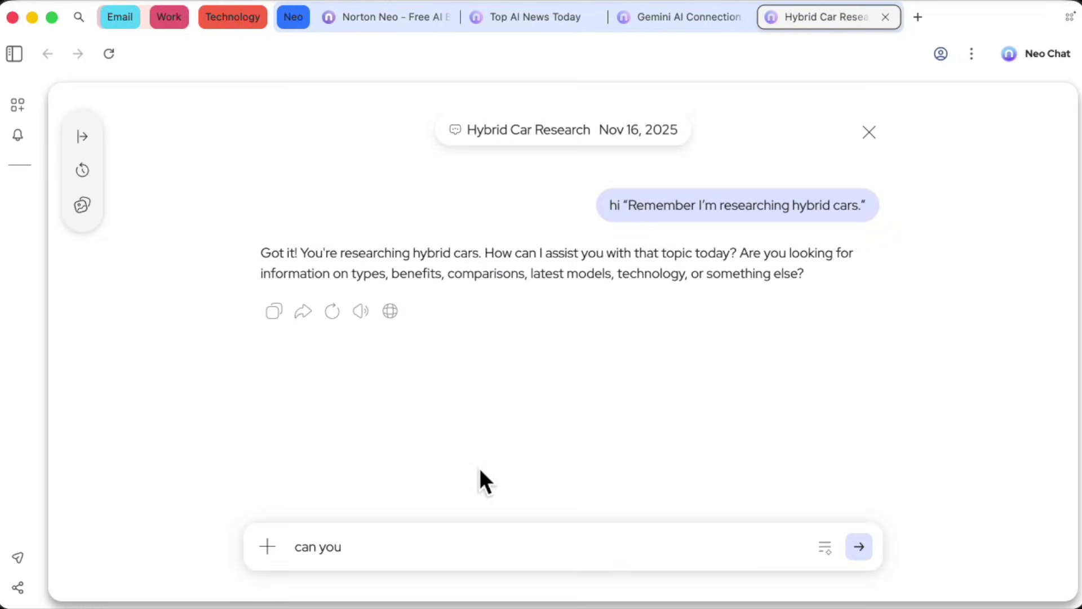
{"action": "type", "text": "this into my memor"}
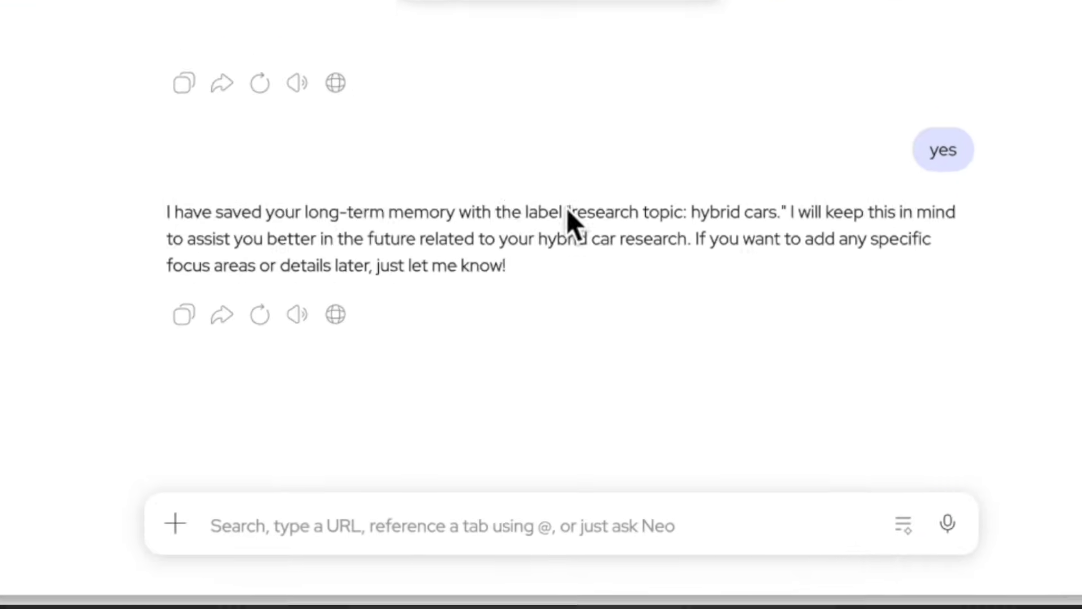
{"action": "triple_click", "coordinate": [411, 326]}
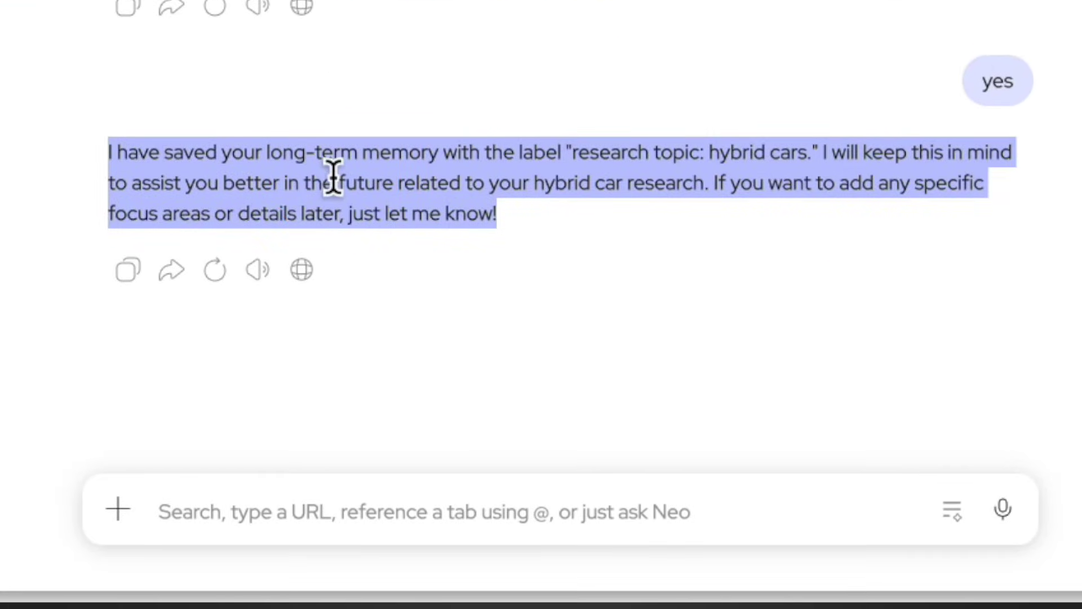